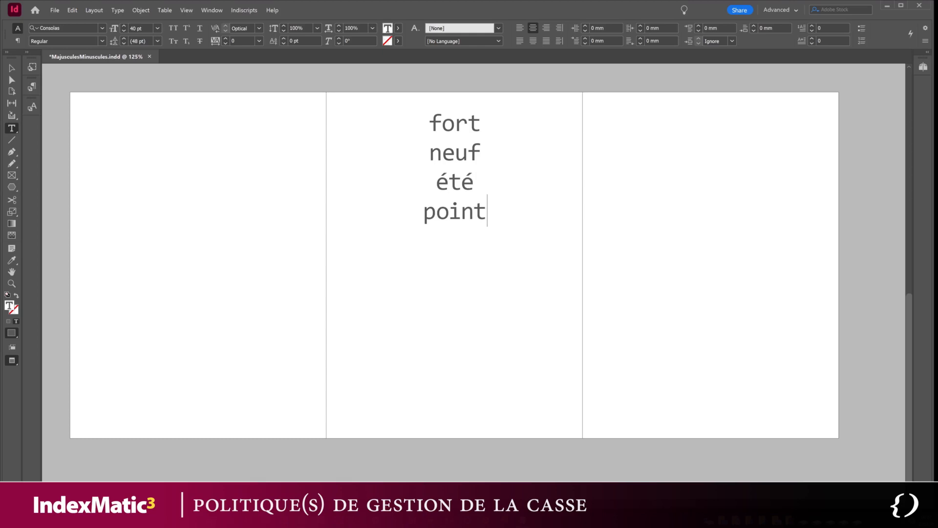
Add the words "fin" and "car" on separate lines below "point"
key("Return")
type("fin")
key("Return")
type("car")
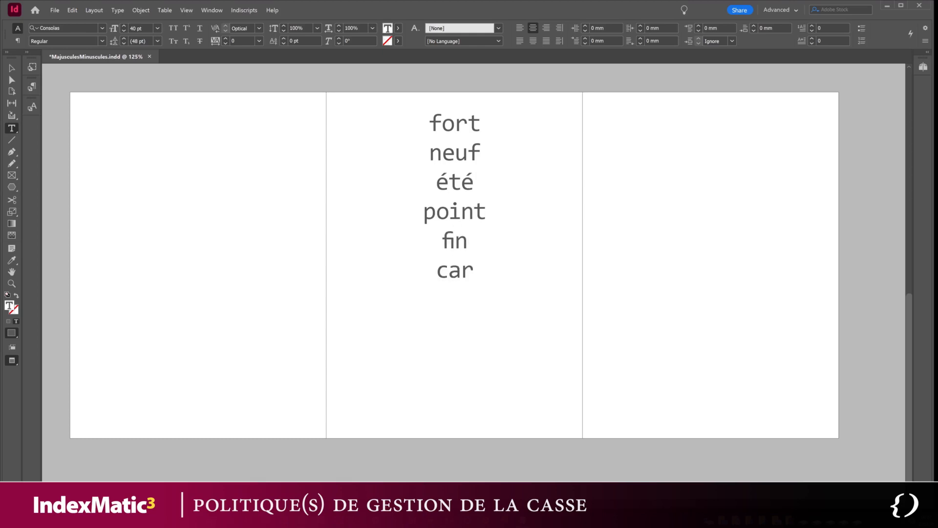
Write "Un avocat mange un avocat." and, after a blank line, "Peut-on se fier à un homme fier?"
type("t mang")
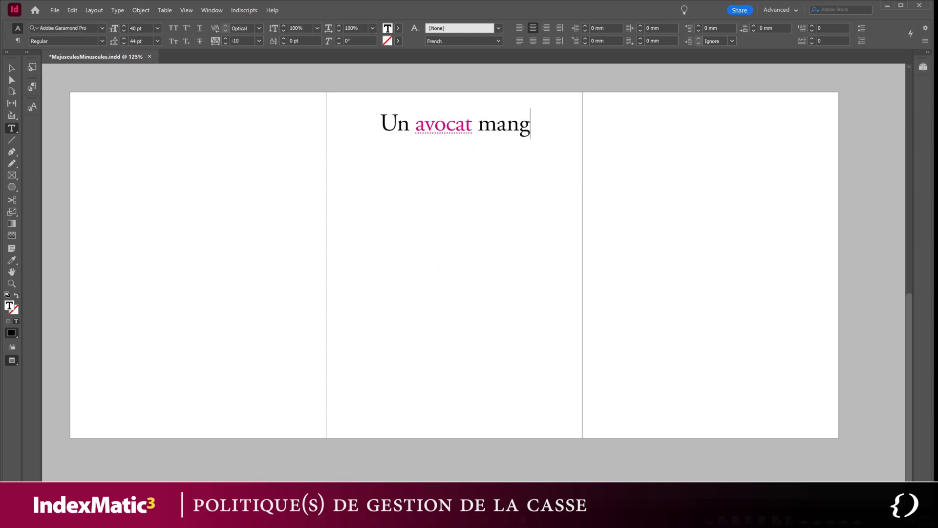
type("e un avocat.")
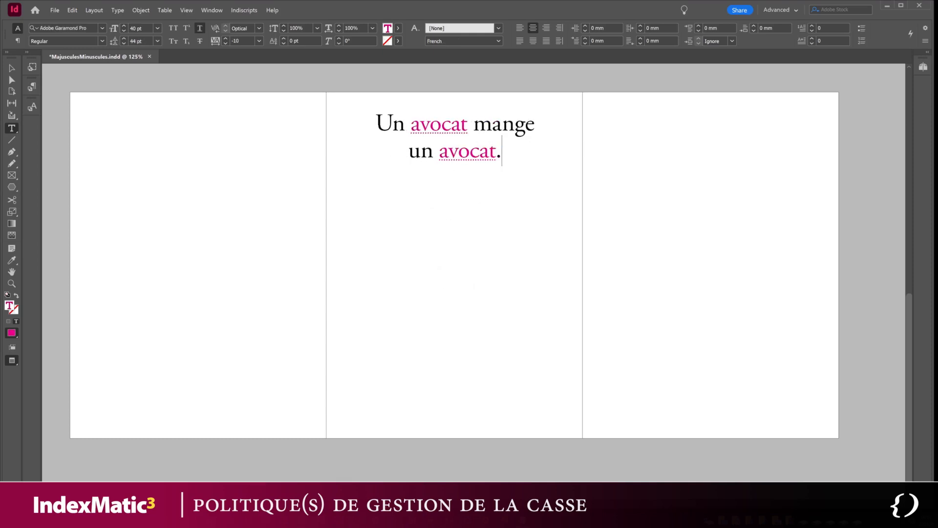
key("Return")
key("Return")
type("Peut")
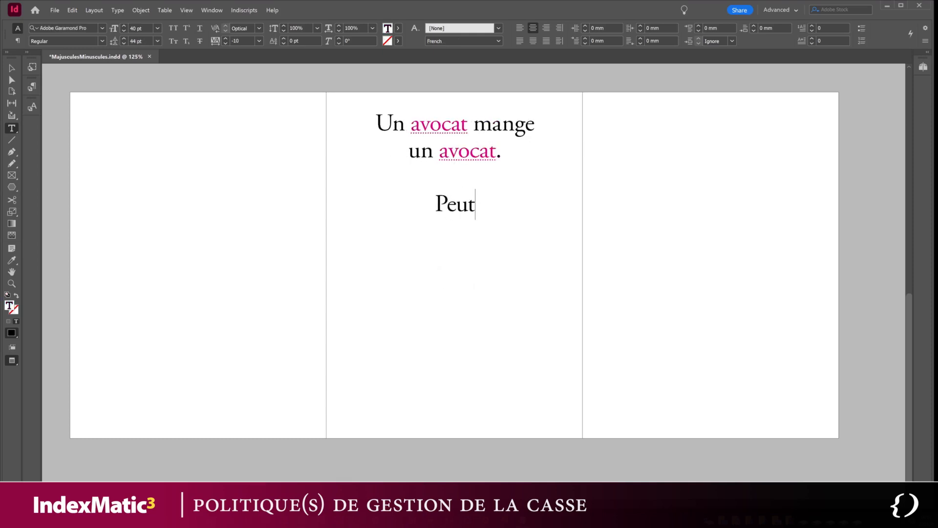
type("-on se fier à")
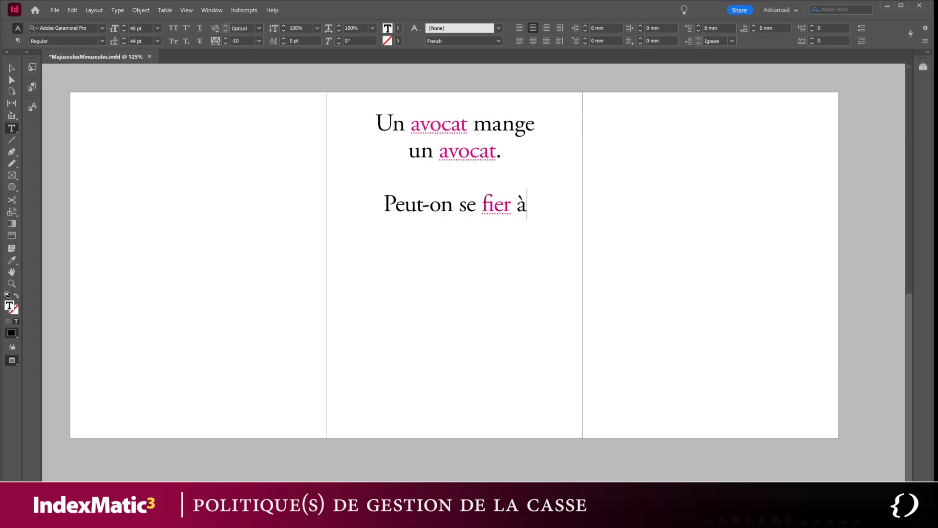
type(" un homme fi")
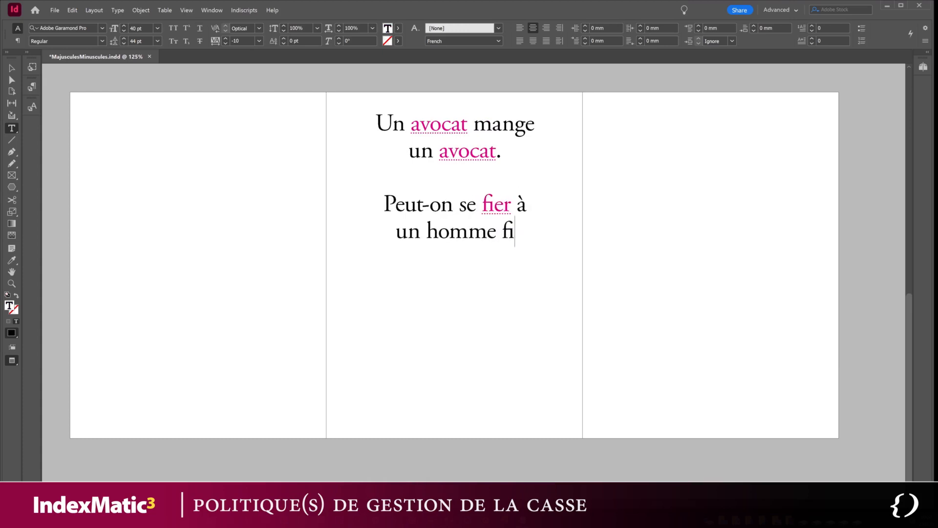
type("er?")
Add a third example sentence, "Les poules du couvent couvent.", after a blank line and leave text editing
key("Return")
key("Return")
type("Les")
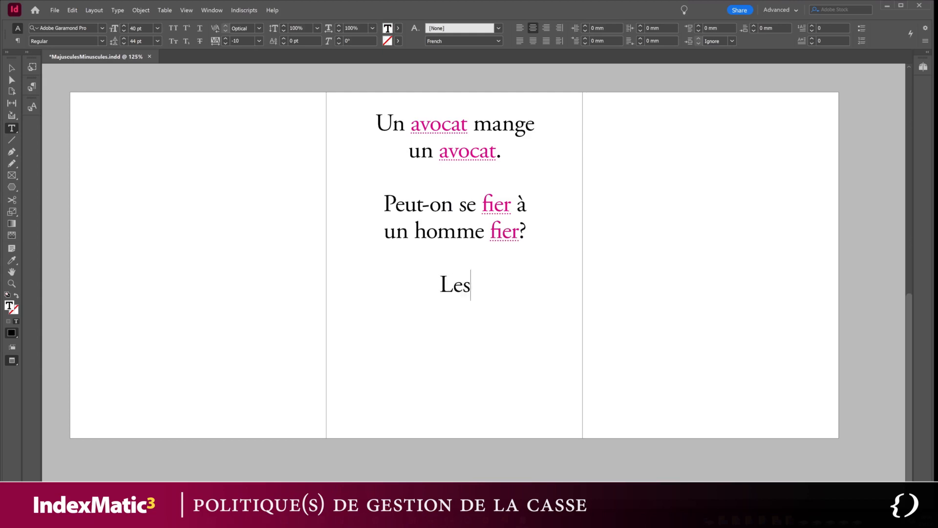
type(" poules du ")
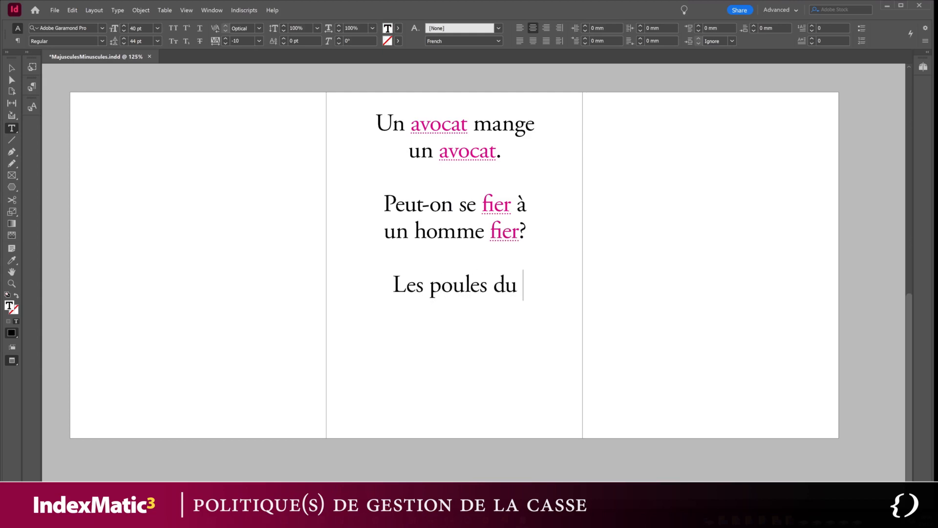
type("couvent couv")
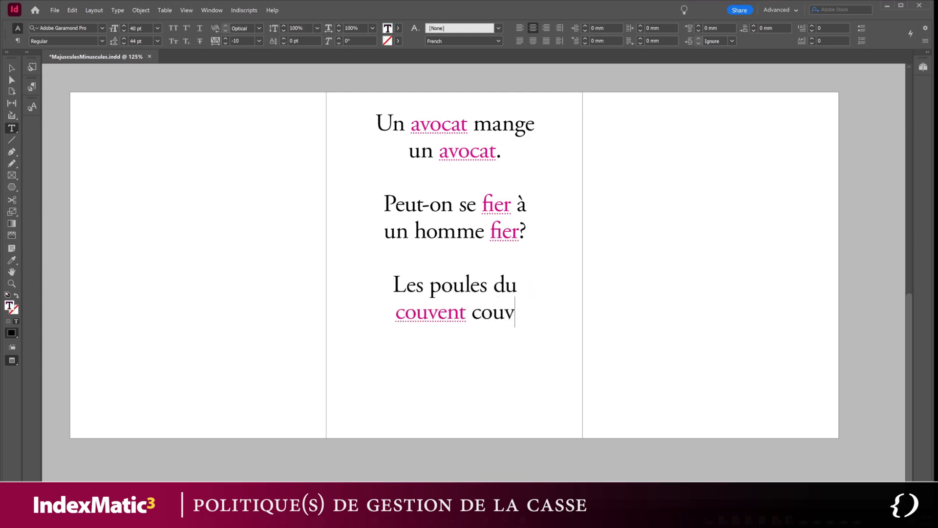
type("ent.")
key("Escape")
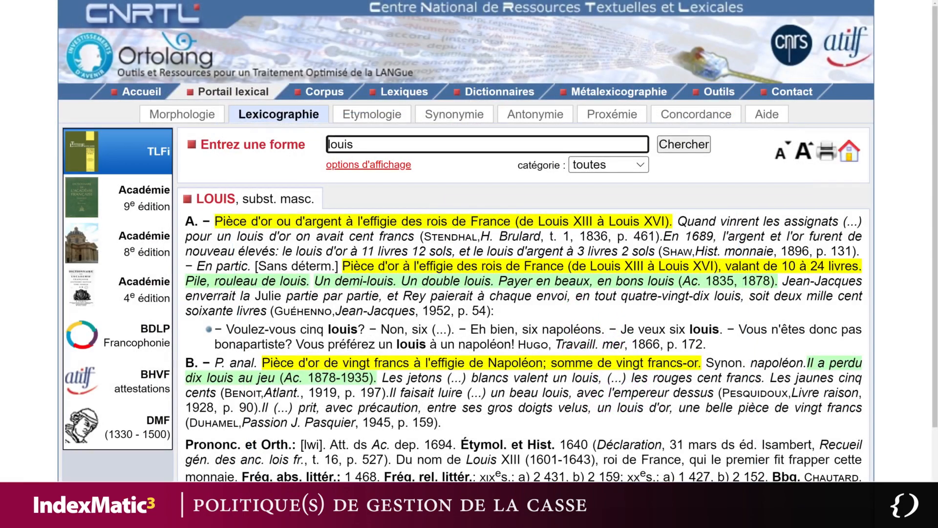
Highlight "Louis XIII à Louis XVI" and "louis d'or" in the CNRTL dictionary entry for "louis"
left_click_drag(590, 266, 711, 266)
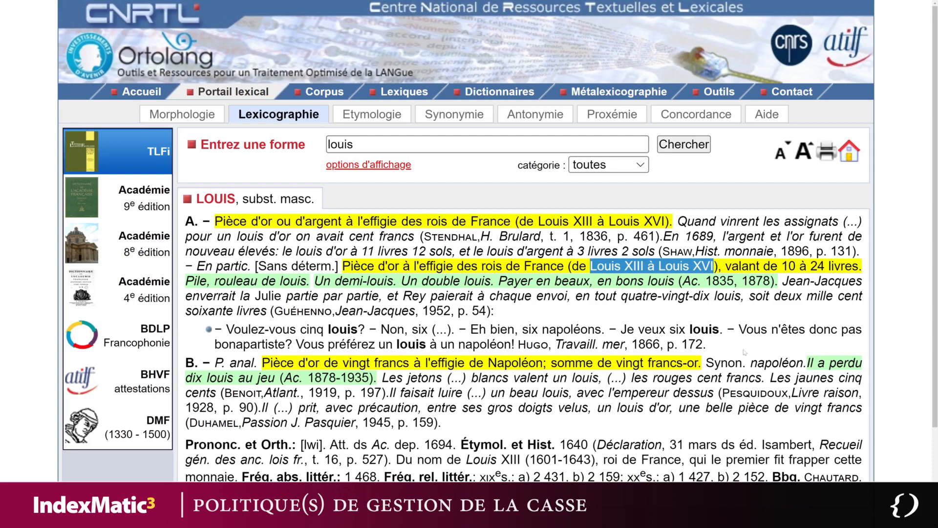
left_click_drag(237, 236, 290, 236)
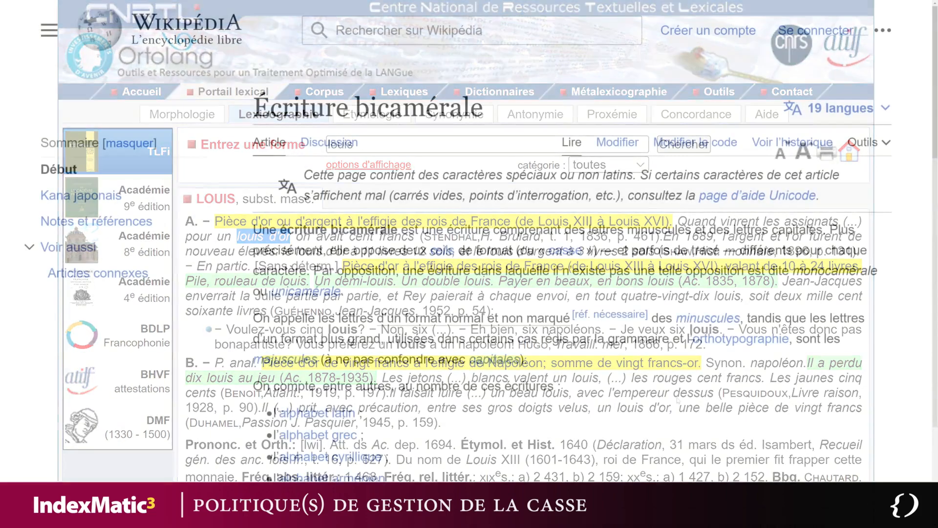
Read the Wikipedia article "Écriture bicamérale" and highlight the uppercase and lowercase rows of its five-alphabet table
scroll(649, 353, "down", 1)
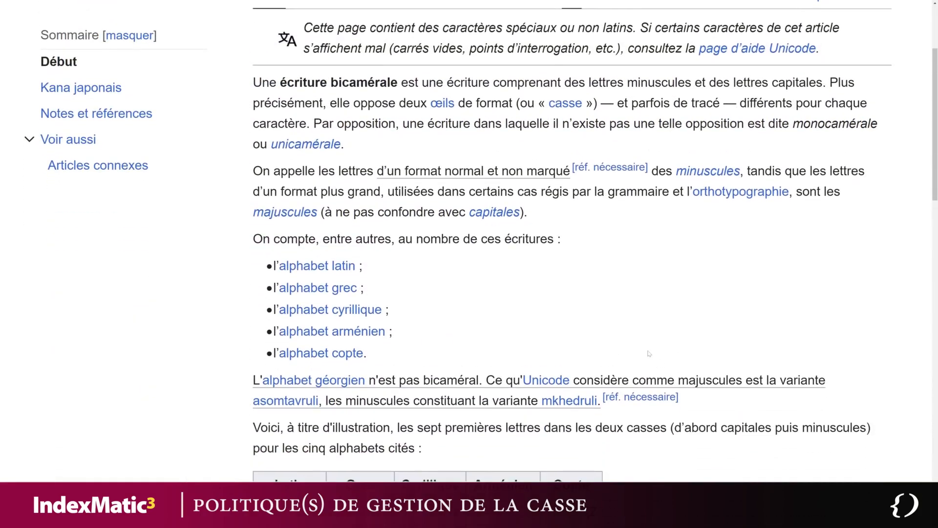
scroll(649, 353, "down", 1)
left_click_drag(652, 135, 536, 179)
scroll(585, 235, "down", 4)
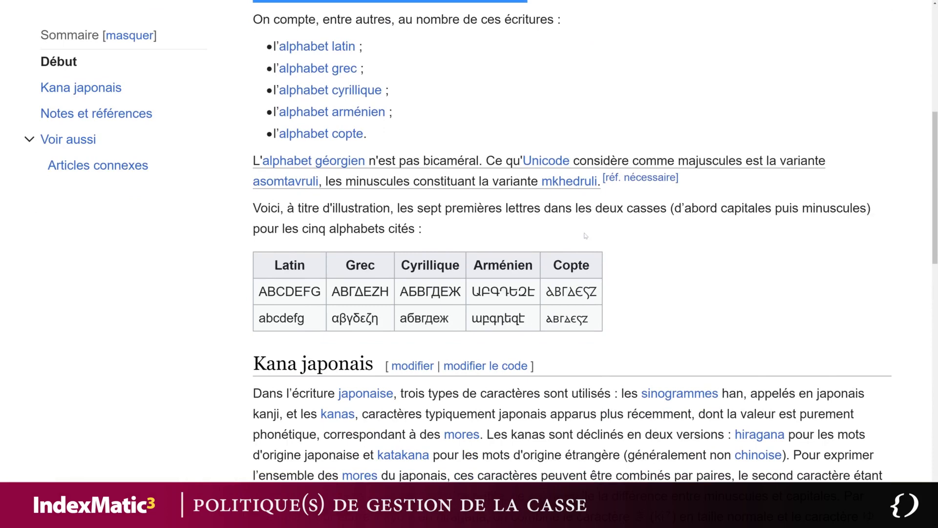
scroll(586, 236, "down", 1)
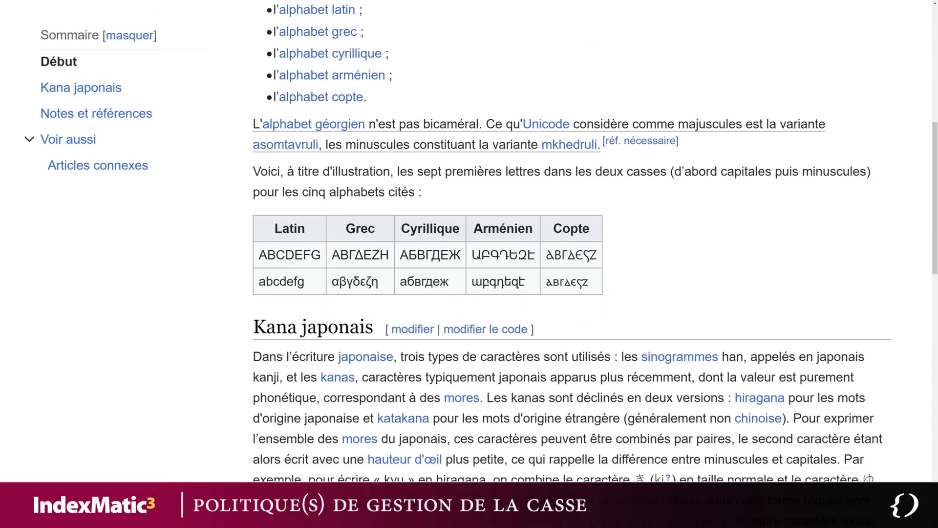
left_click_drag(259, 255, 611, 288)
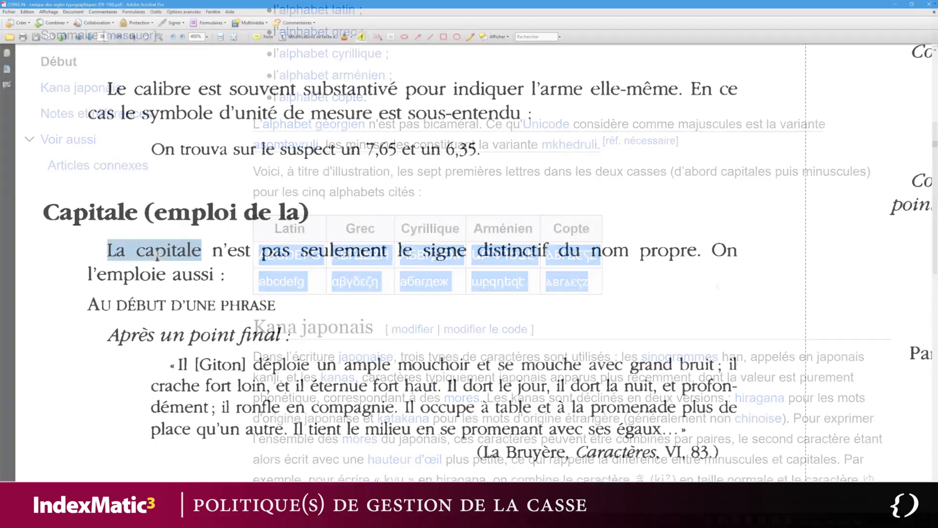
Highlight the PDF passages on the use of the capital and on the distinction between majuscule and capitale
left_click_drag(211, 254, 698, 253)
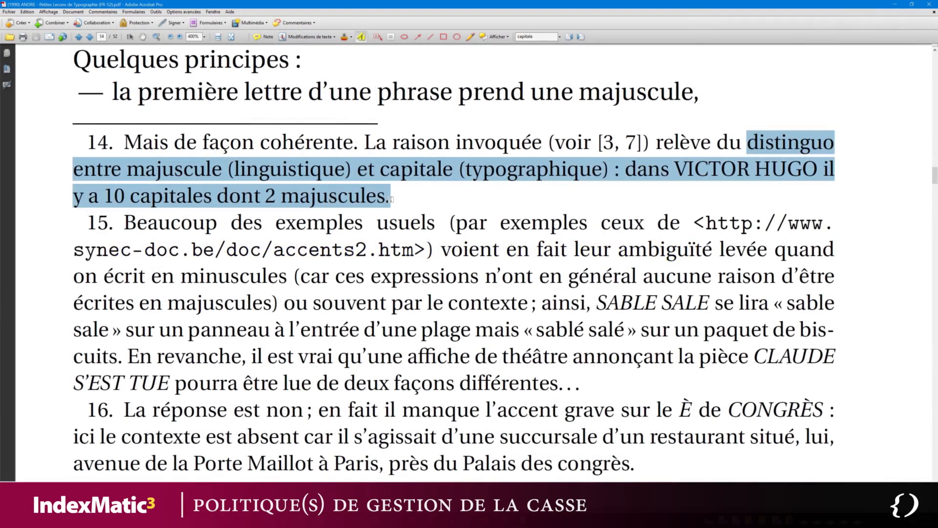
left_click_drag(392, 197, 394, 197)
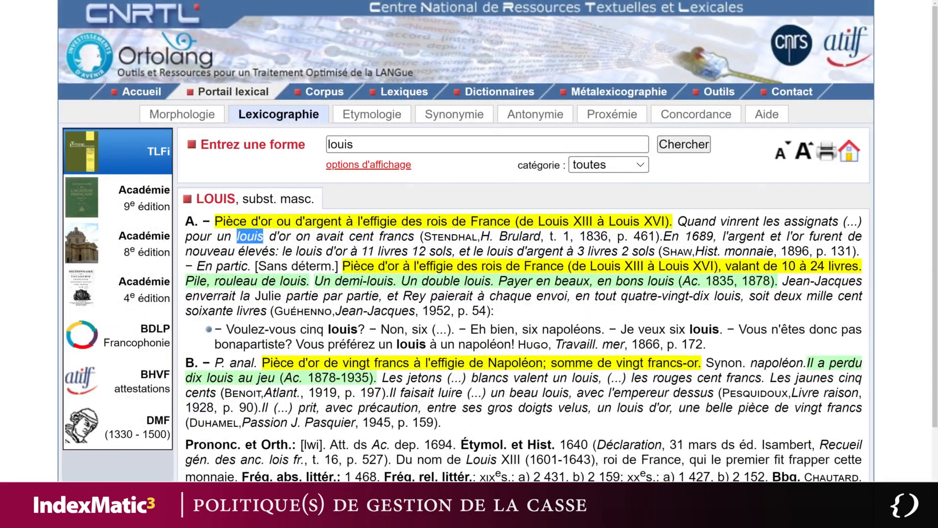
Return to the dictionary entry for "louis" and extend the highlighted word to "louis d'or"
left_click_drag(264, 236, 290, 237)
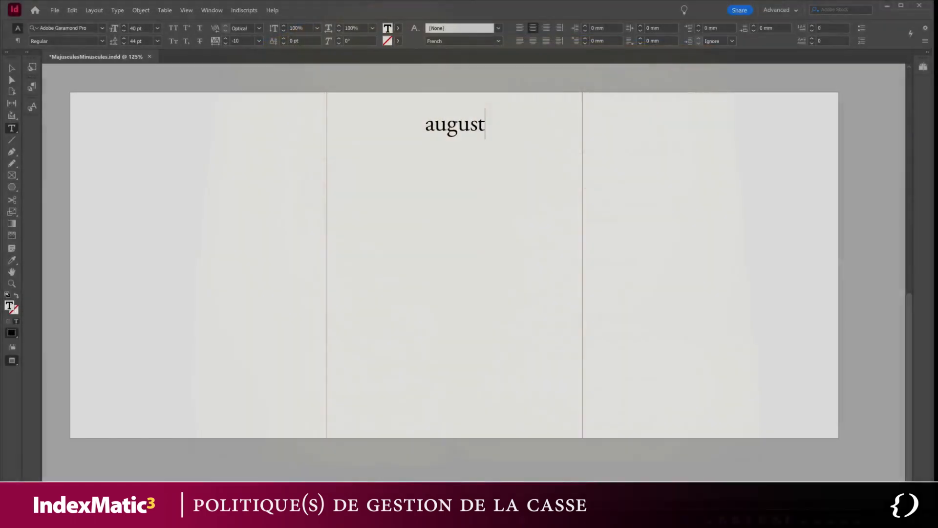
Complete the pair "auguste / Auguste" and add the pair "soulages / Soulages" below it
type("e / A")
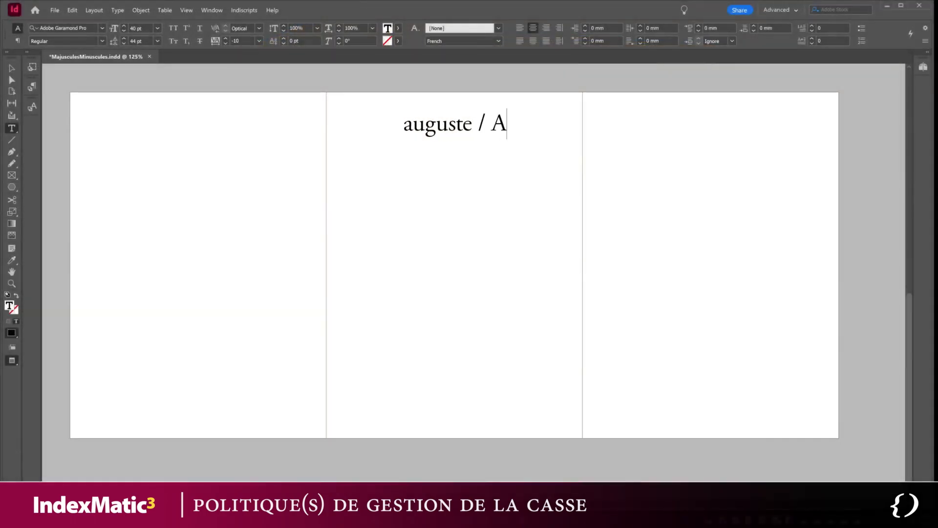
type("uguste")
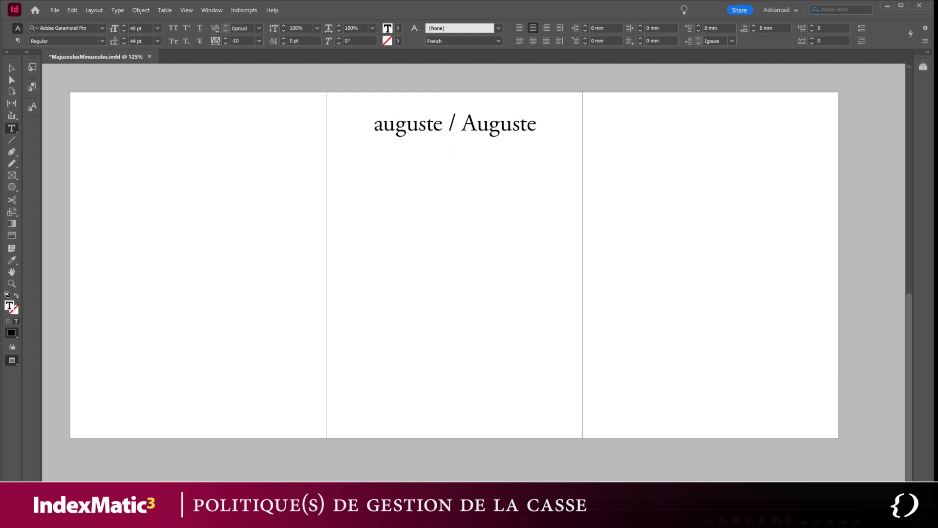
key("Return")
type("soulages ")
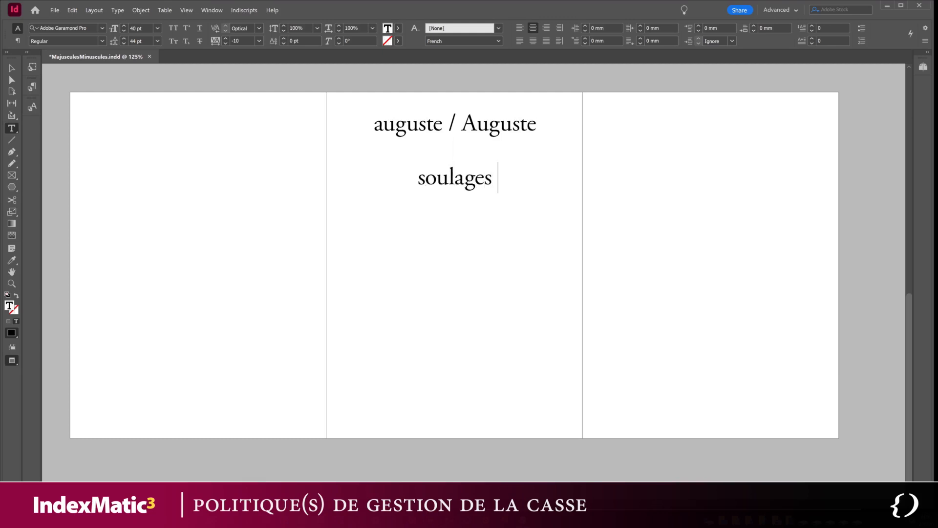
type("/ Soulages")
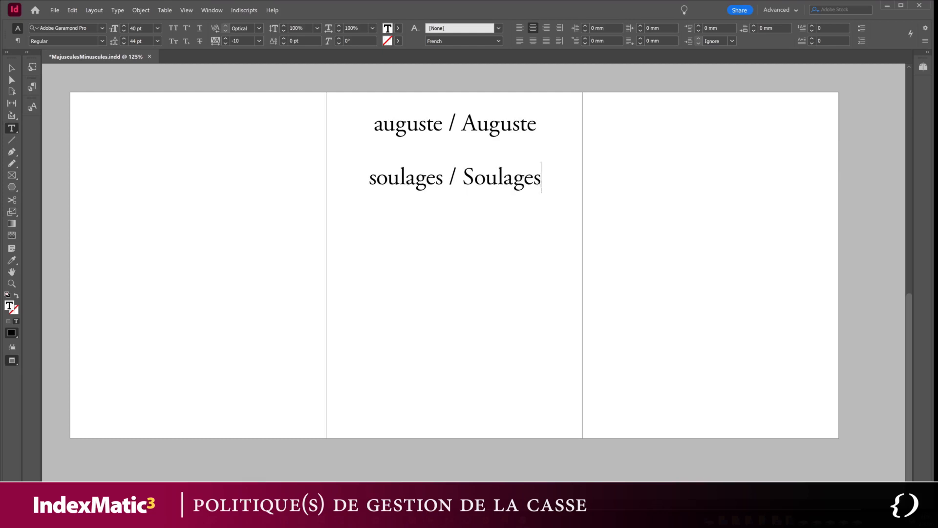
Add the pair "calais / Calais" and a final line containing an ellipsis
key("Return")
type("calais")
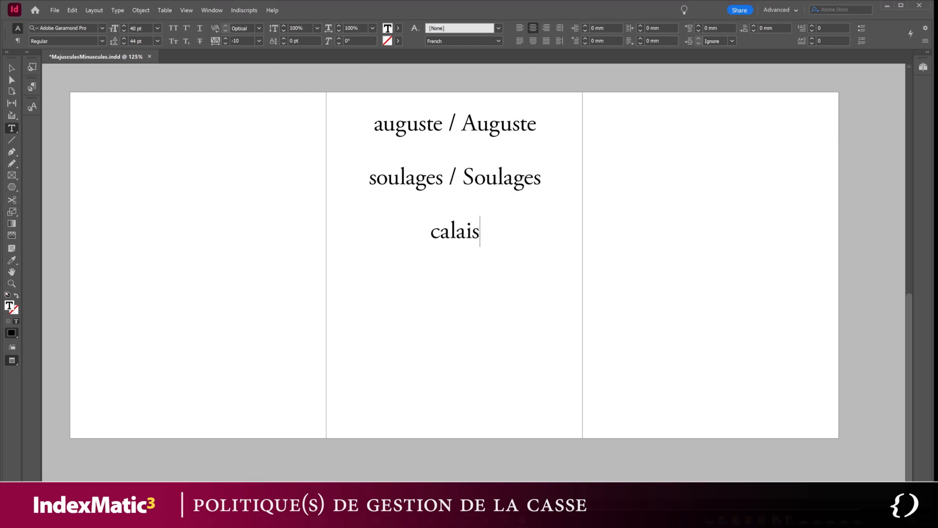
type(" / Calais")
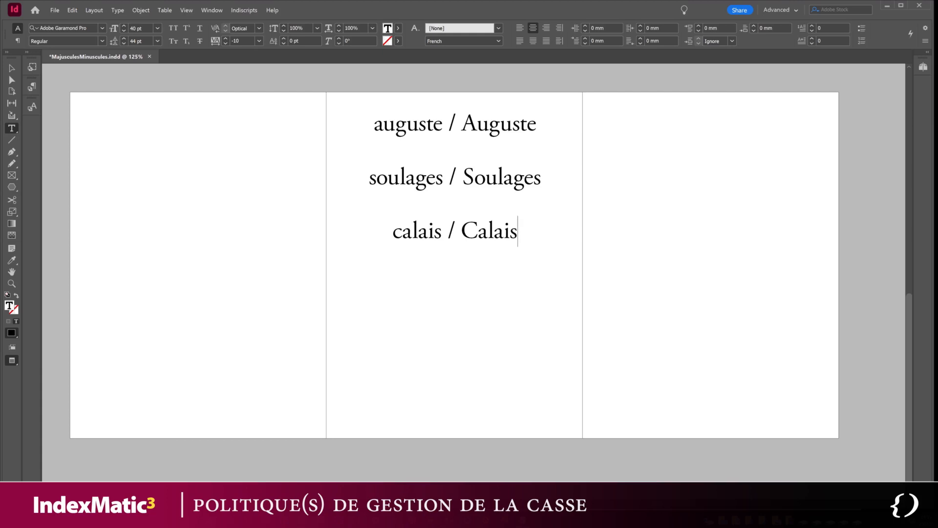
key("Return")
type("…")
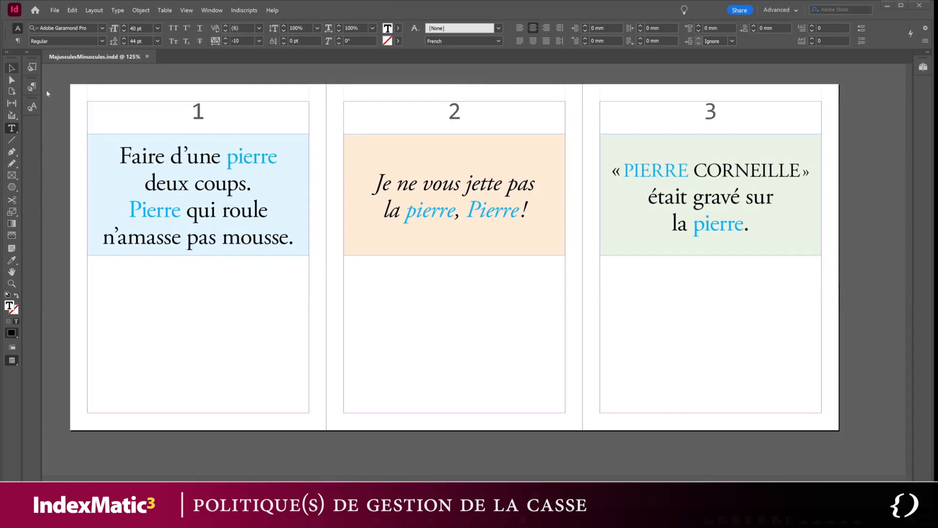
Highlight each blue occurrence of "pierre", "Pierre" and "PIERRE" across the three text frames in turn and clear the selection
key("Escape")
double_click(196, 159)
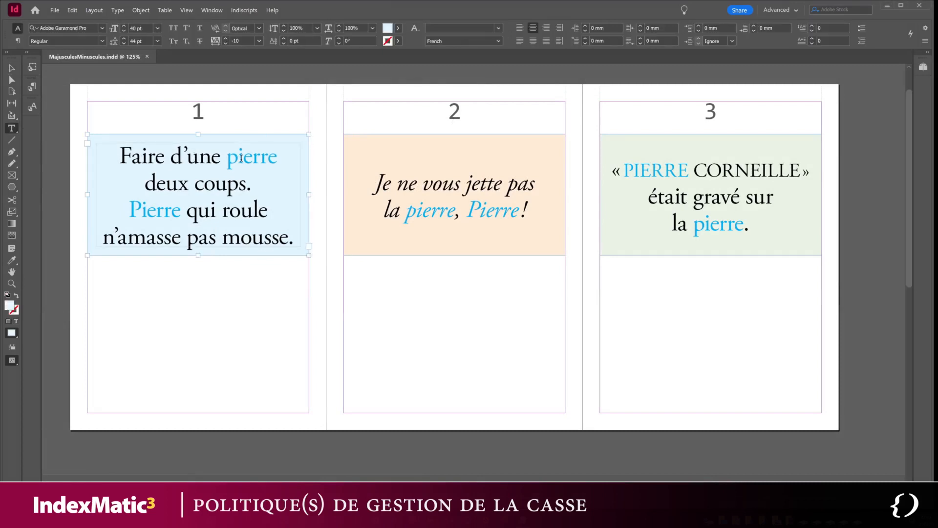
double_click(242, 158)
double_click(156, 211)
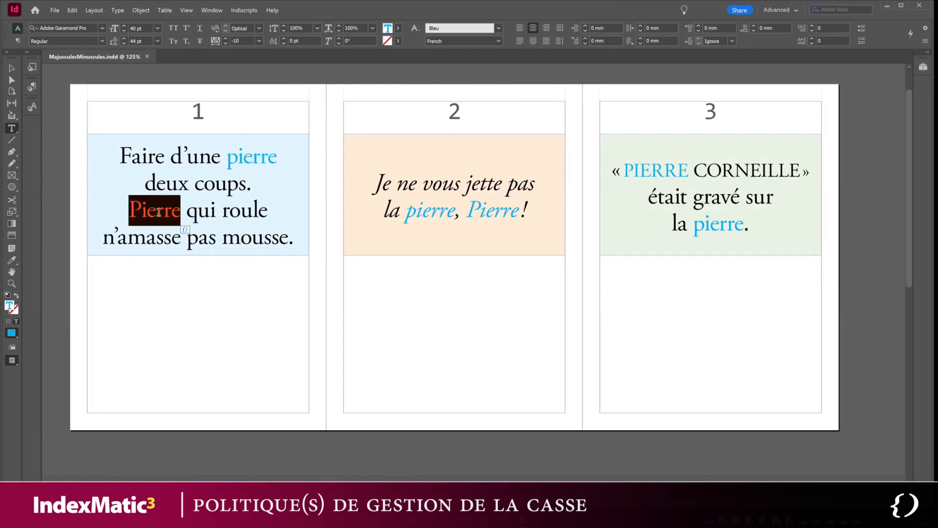
double_click(425, 211)
double_click(491, 210)
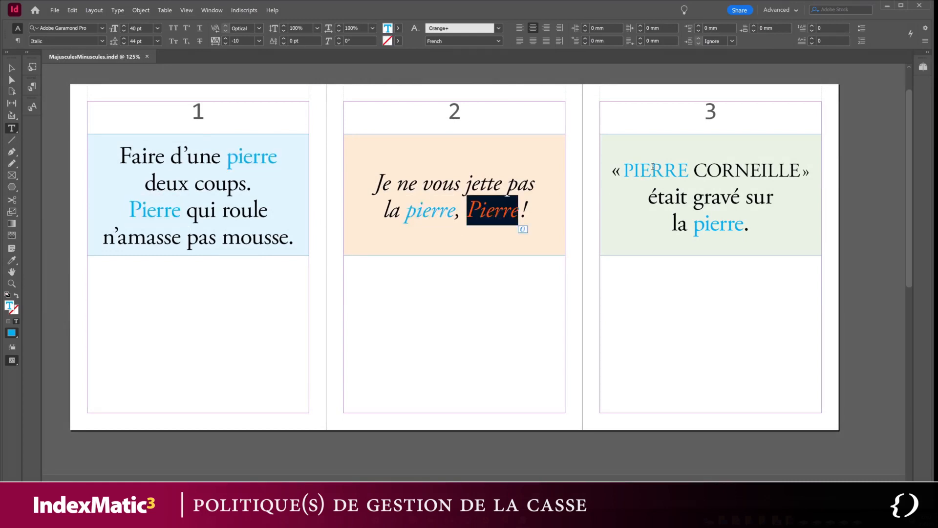
double_click(650, 170)
double_click(714, 223)
left_click(711, 224)
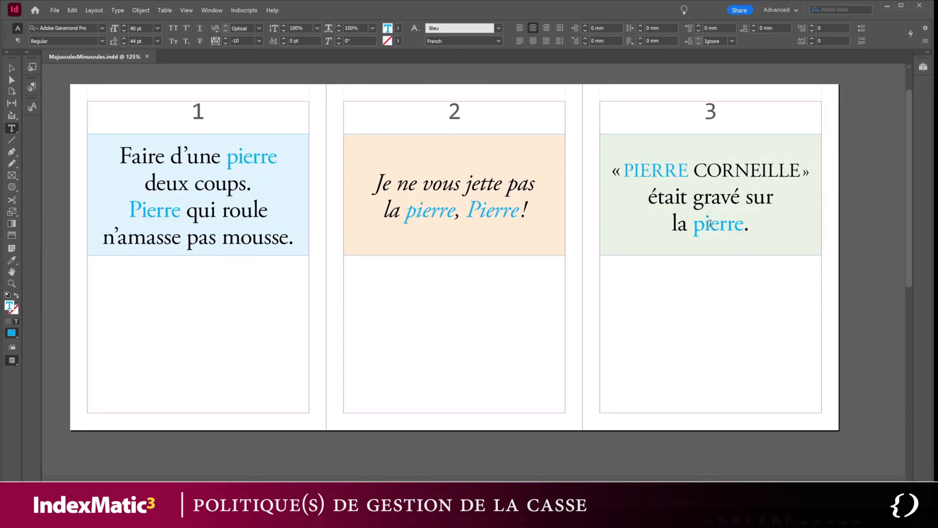
left_click(14, 69)
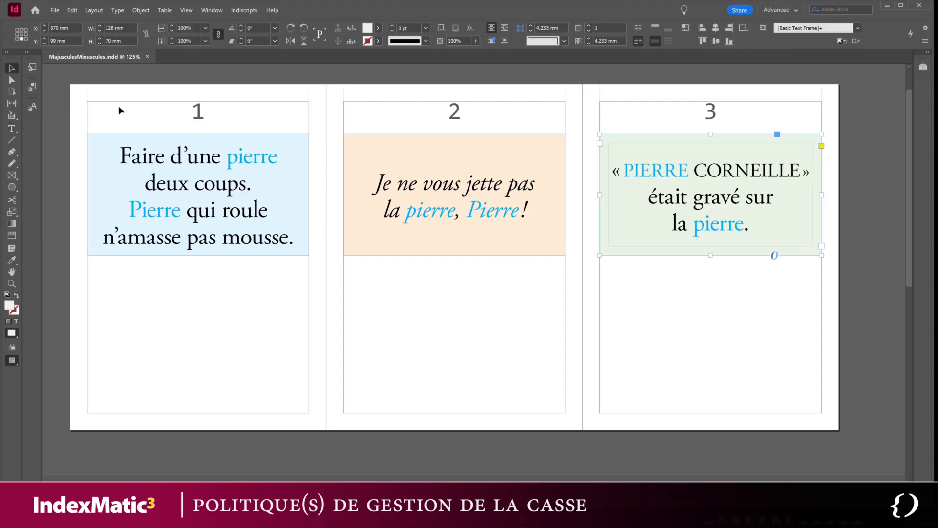
left_click(126, 114)
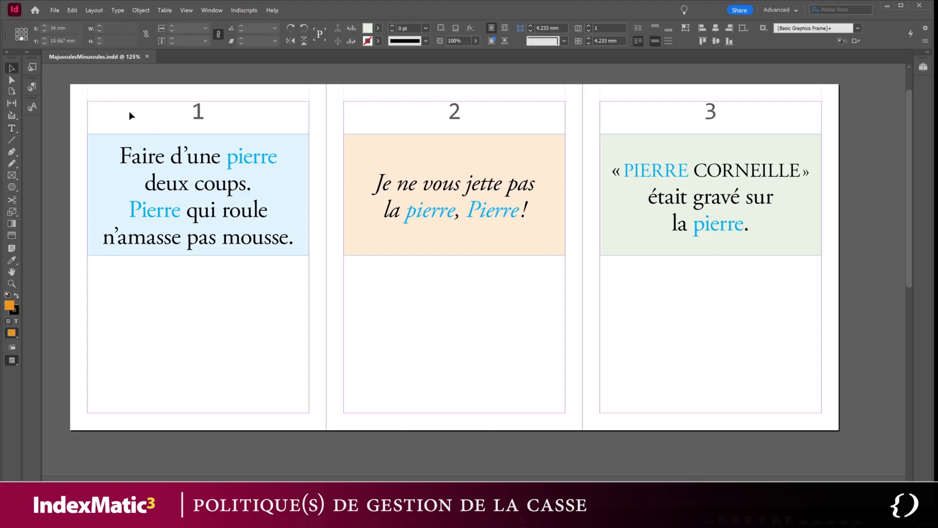
Highlight "Pierre qui roule n'amasse pas mousse" on page 1 and the word "pierre" on page 2
left_click(158, 210)
double_click(156, 209)
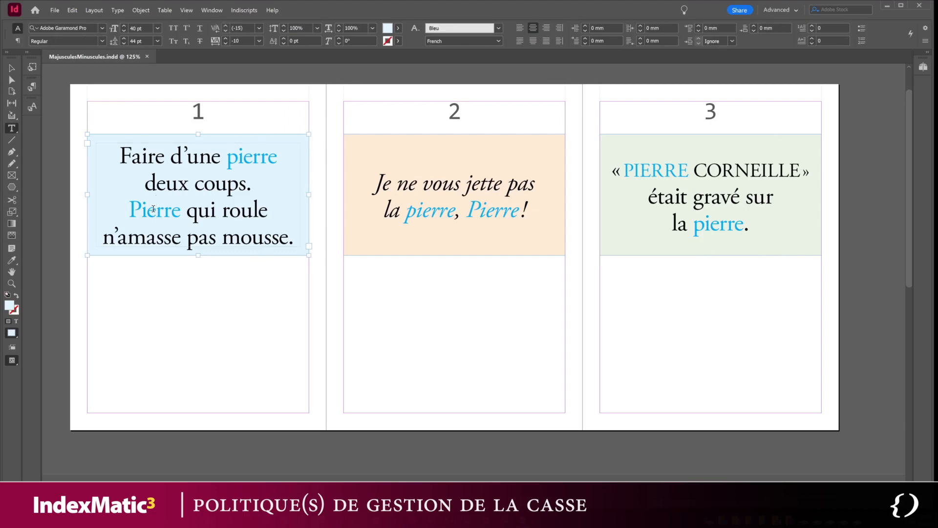
double_click(154, 209)
left_click_drag(155, 209, 254, 227)
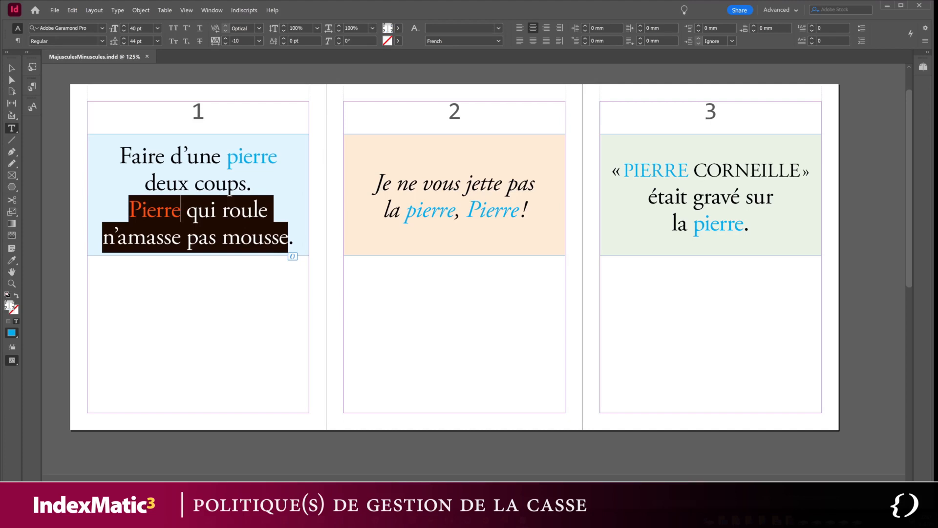
double_click(430, 212)
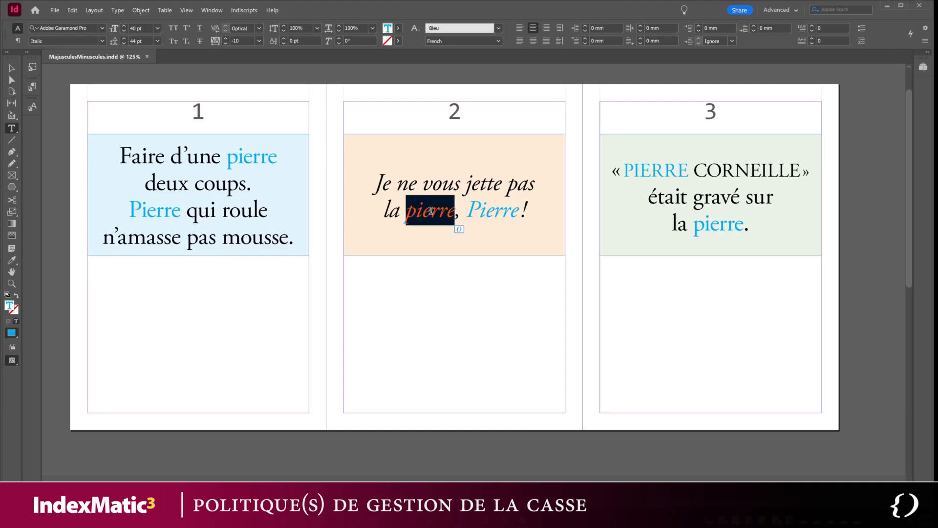
Highlight "Pierre" on page 2, and view the page 3 text "PIERRE CORNEILLE" in an enlarged Story Editor window, closing it when done
double_click(488, 211)
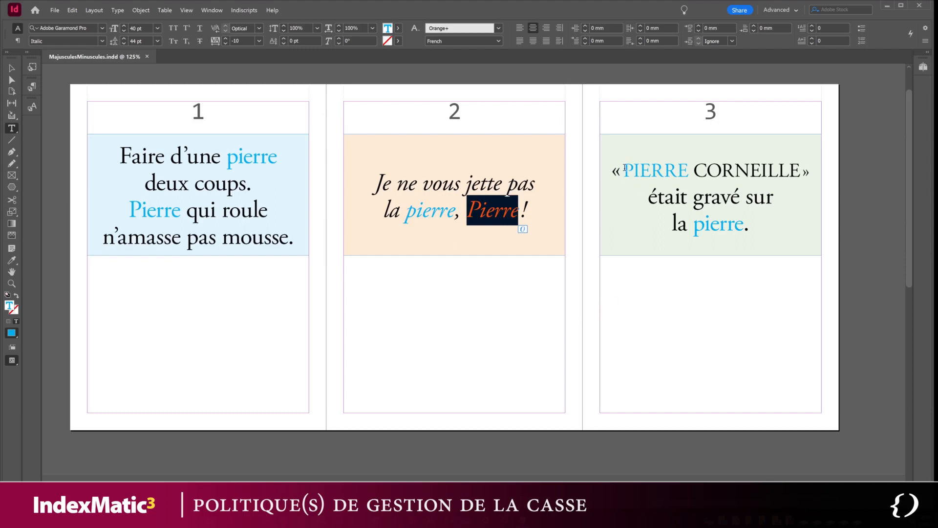
left_click_drag(625, 168, 802, 169)
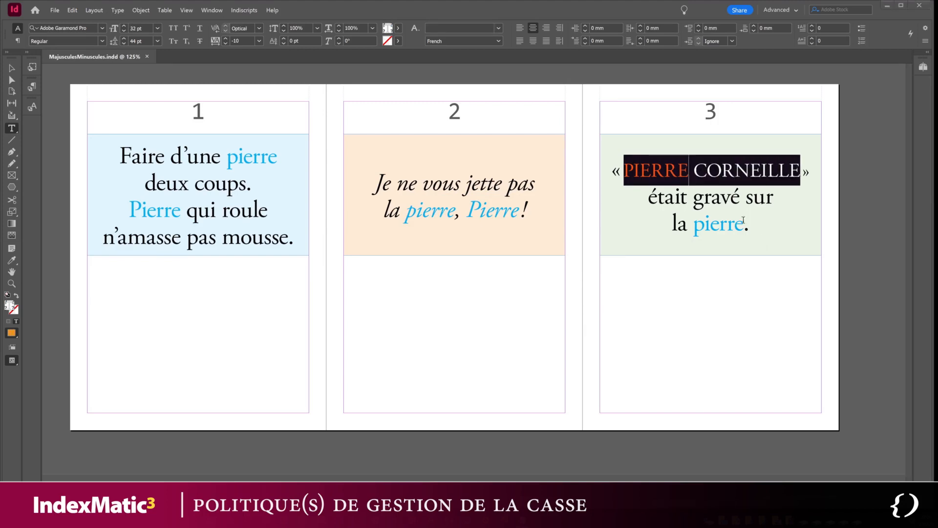
left_click(72, 11)
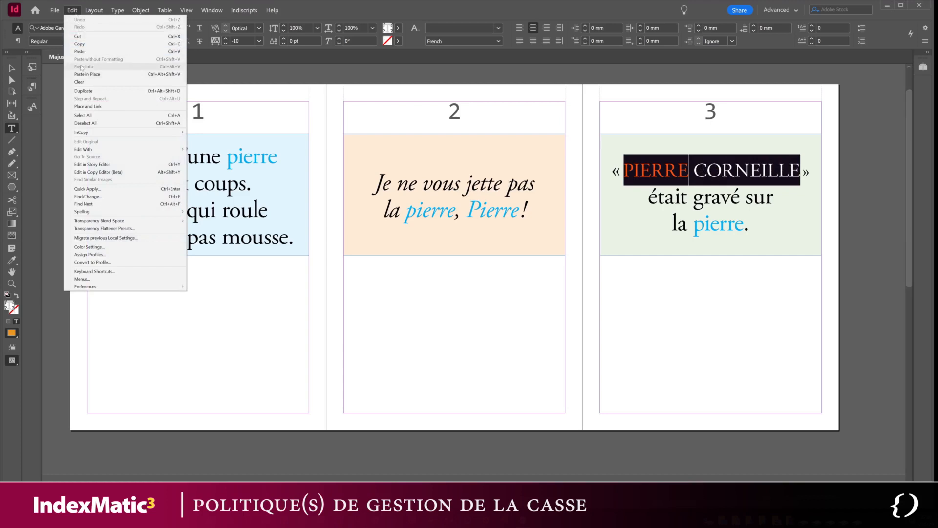
left_click(131, 169)
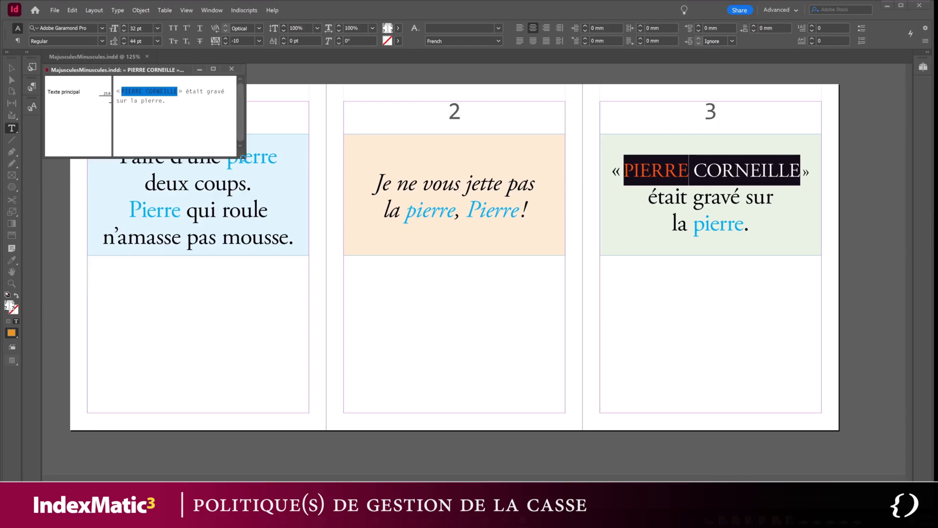
left_click_drag(247, 158, 455, 347)
left_click_drag(179, 72, 561, 193)
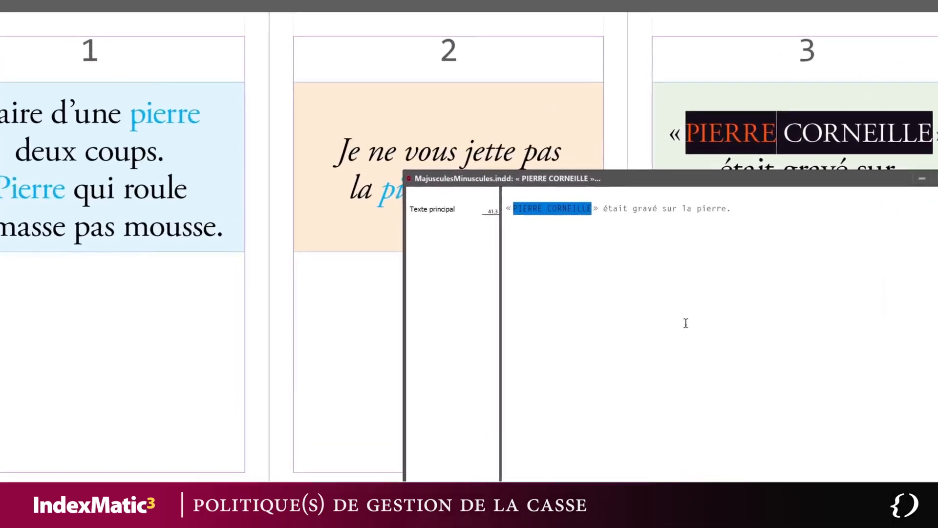
left_click(577, 237)
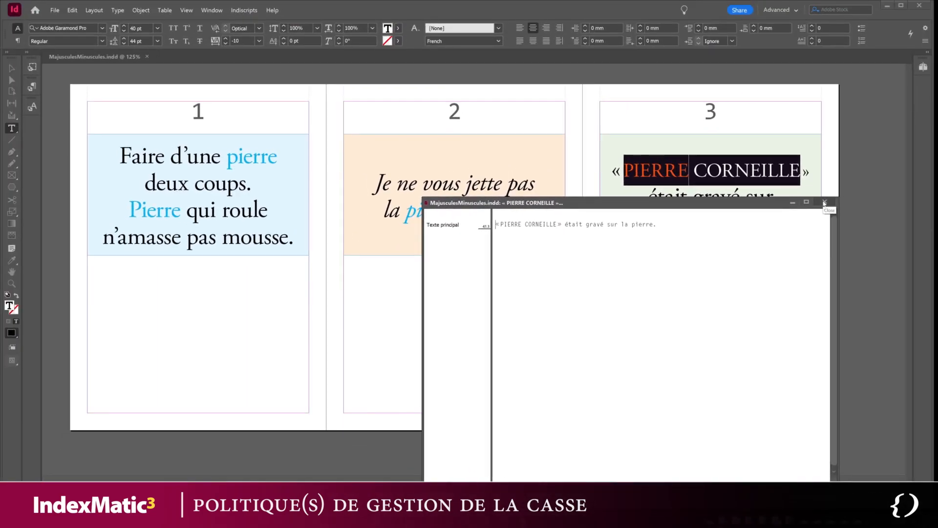
left_click(825, 202)
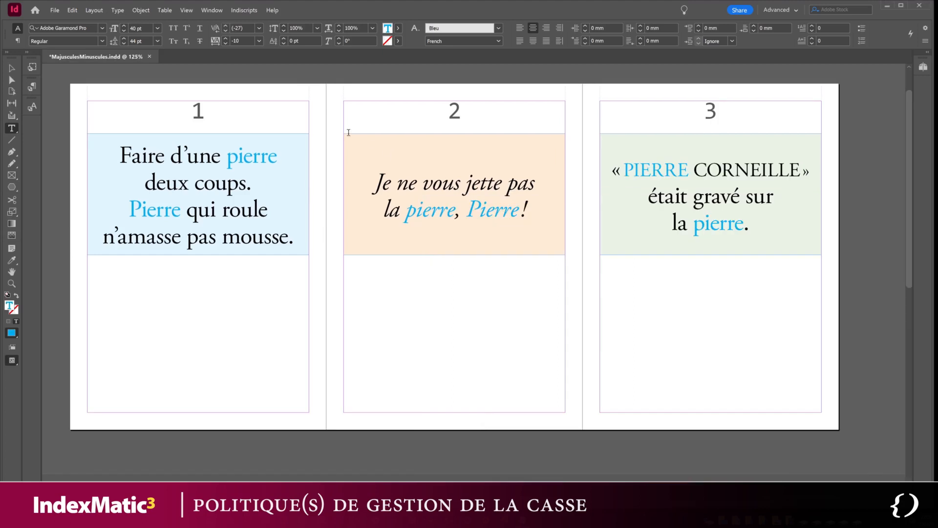
Open IndexMatic PRO below the text frames and search for matches of "pierre" with Respect de la casse left off
left_click(243, 11)
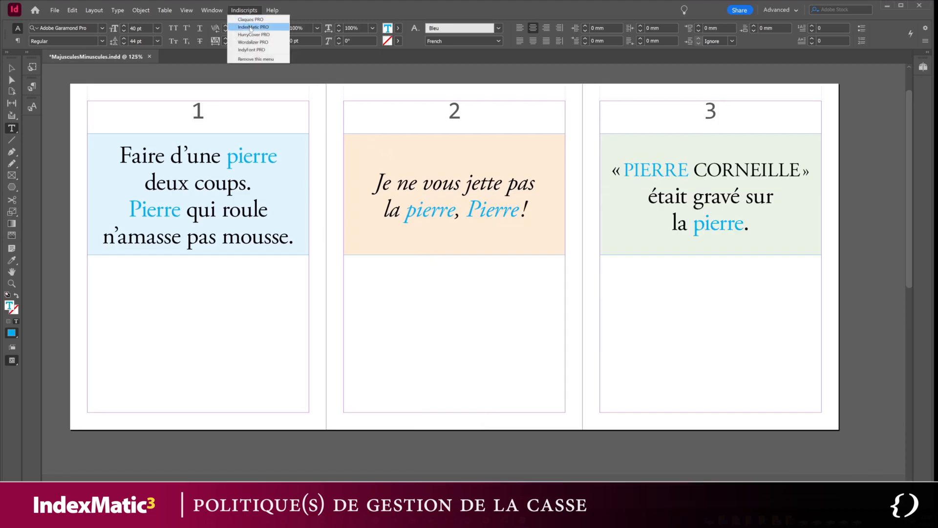
left_click(252, 28)
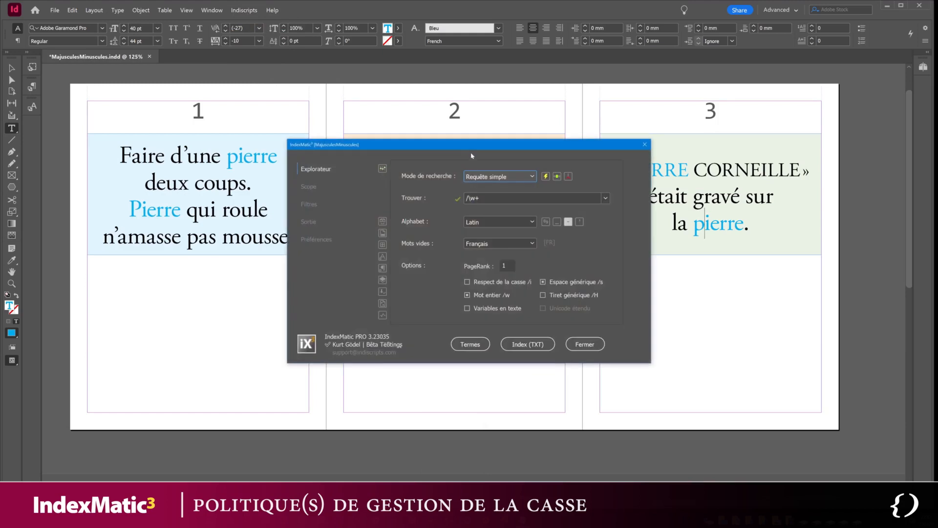
left_click_drag(471, 146, 491, 235)
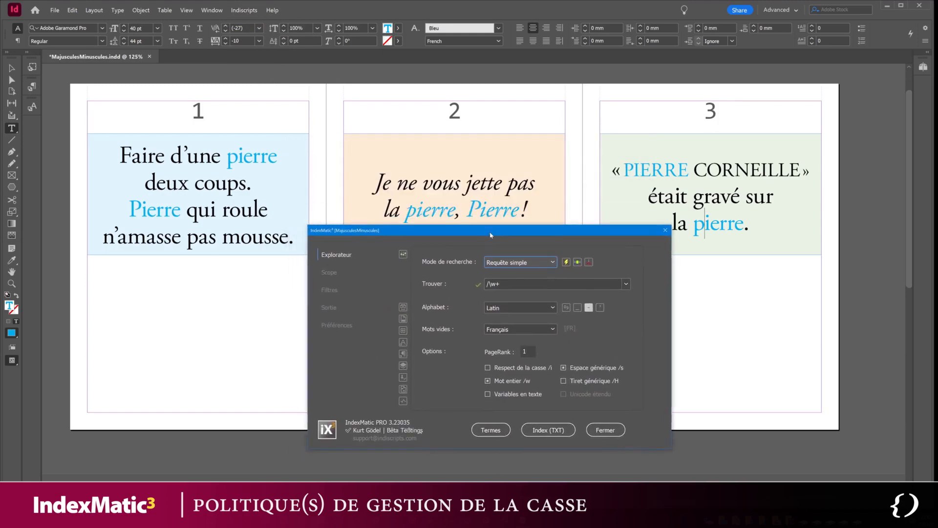
key("Tab")
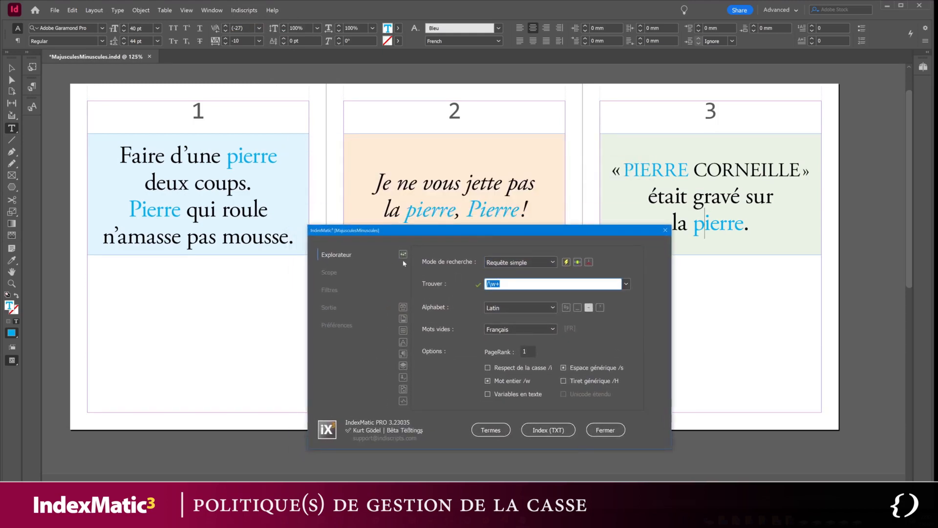
type("pierre")
left_click(567, 263)
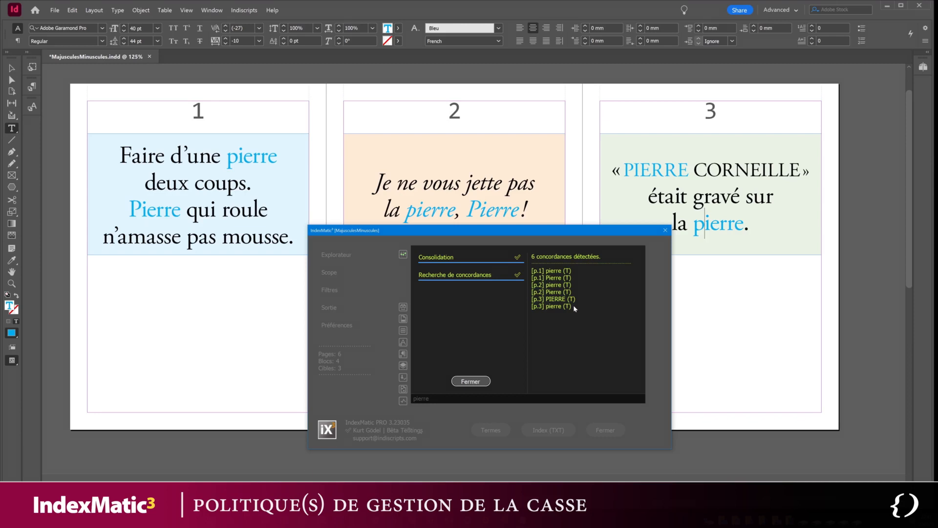
left_click(470, 381)
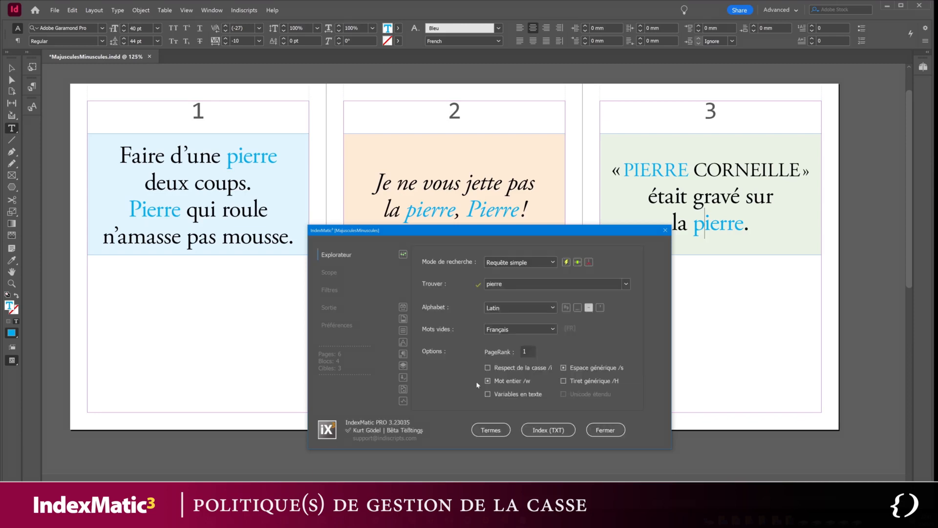
Enable Respect de la casse and rerun the match search for "pierre", closing the report
left_click(488, 368)
left_click(566, 262)
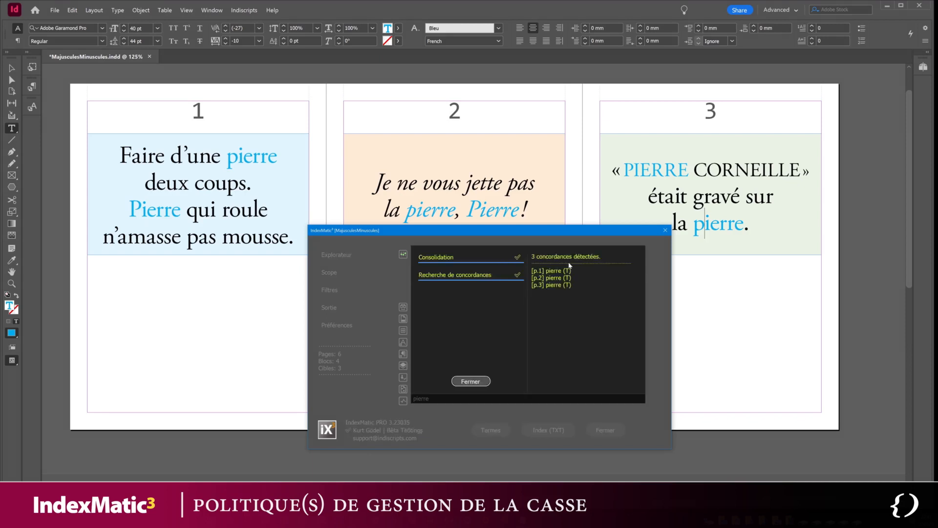
left_click(471, 382)
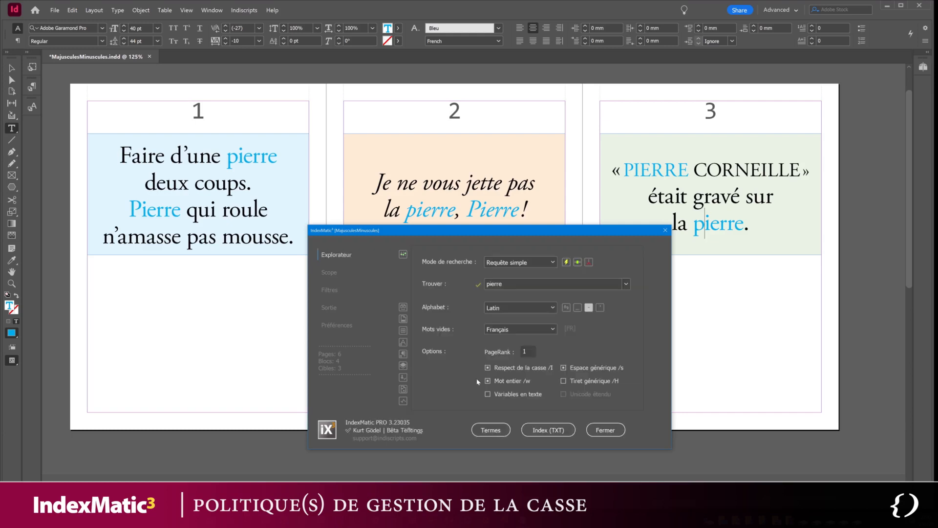
Change the query to "Pierre" and run the case-sensitive match search, closing the report
left_click_drag(490, 284, 463, 285)
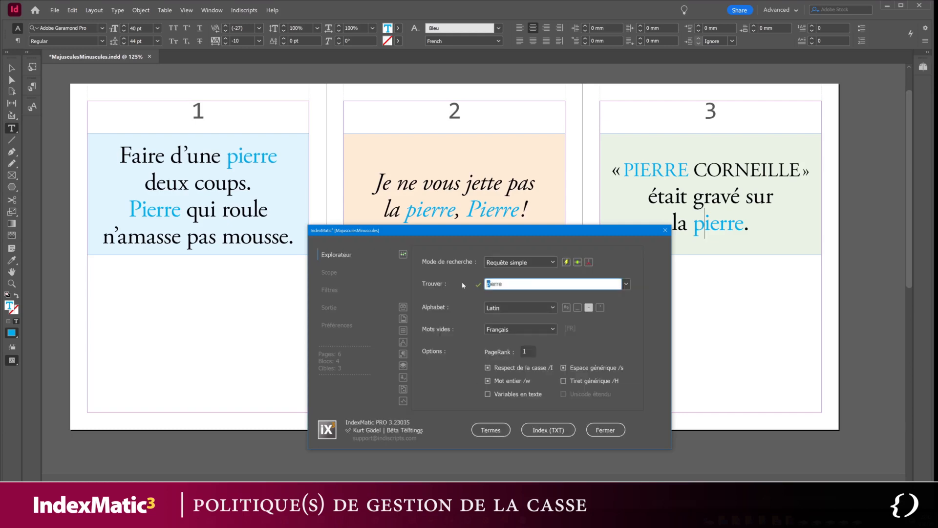
type("P")
key("Return")
left_click(457, 381)
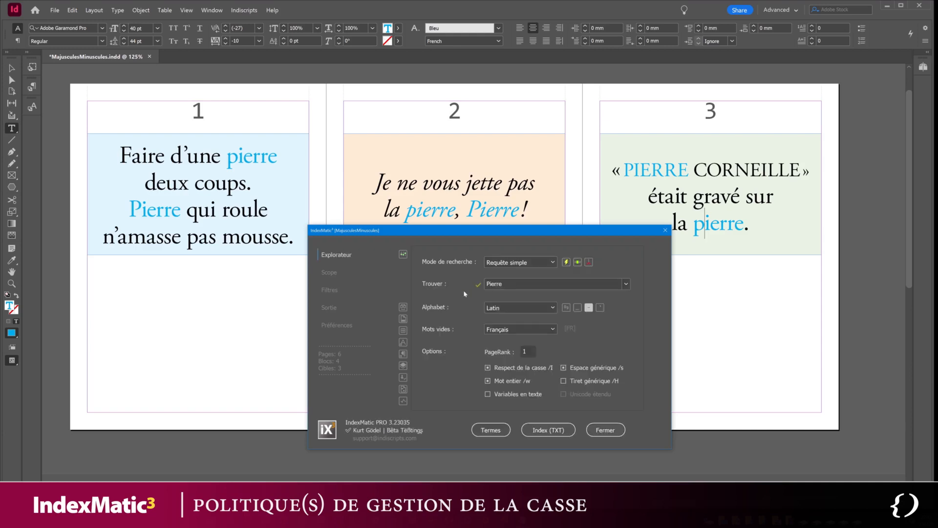
Change the query to "PIERRE" and run the case-sensitive match search, closing the report
type("PIERRE")
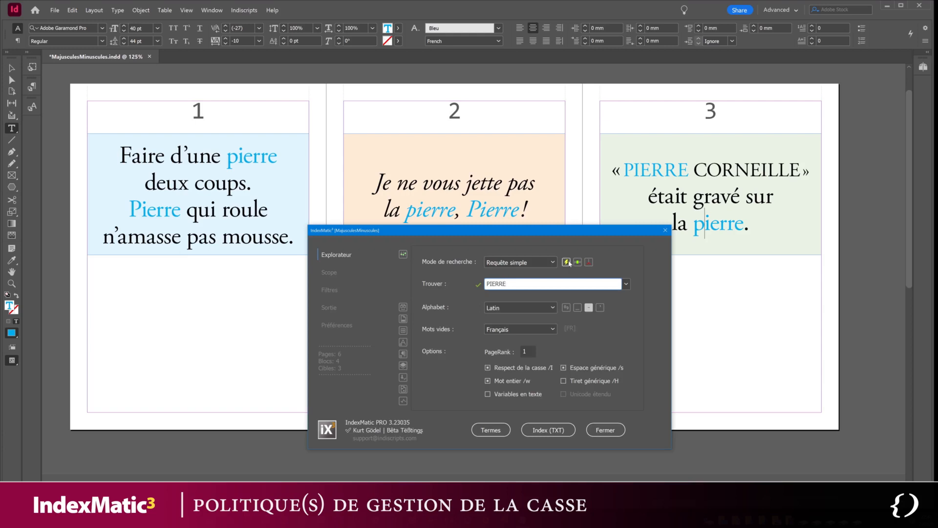
left_click(566, 262)
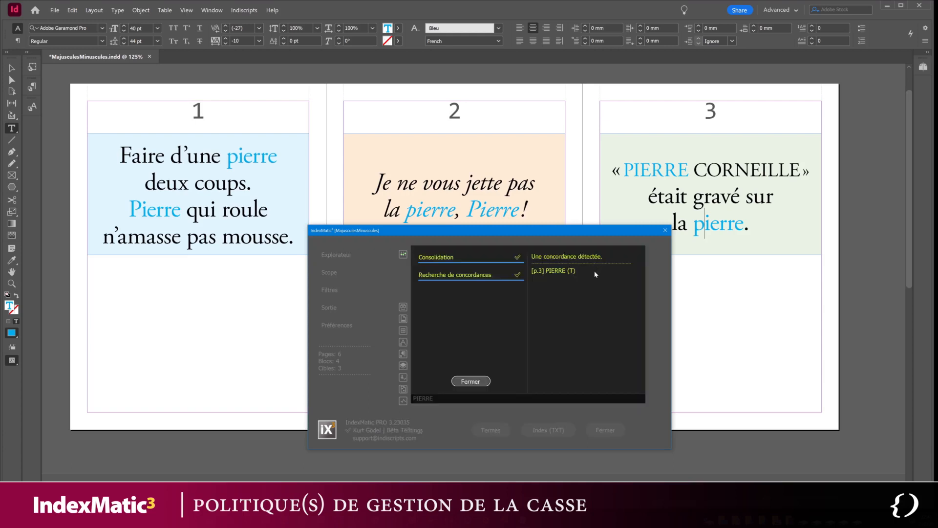
left_click(477, 385)
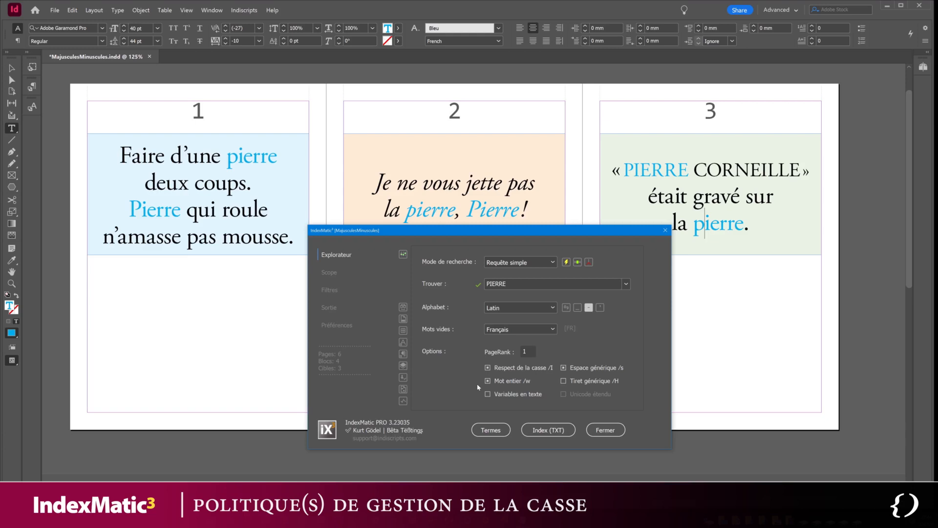
Generate the case-sensitive index terms for the query "PIERRE" and for the query "Pierre"
left_click(490, 429)
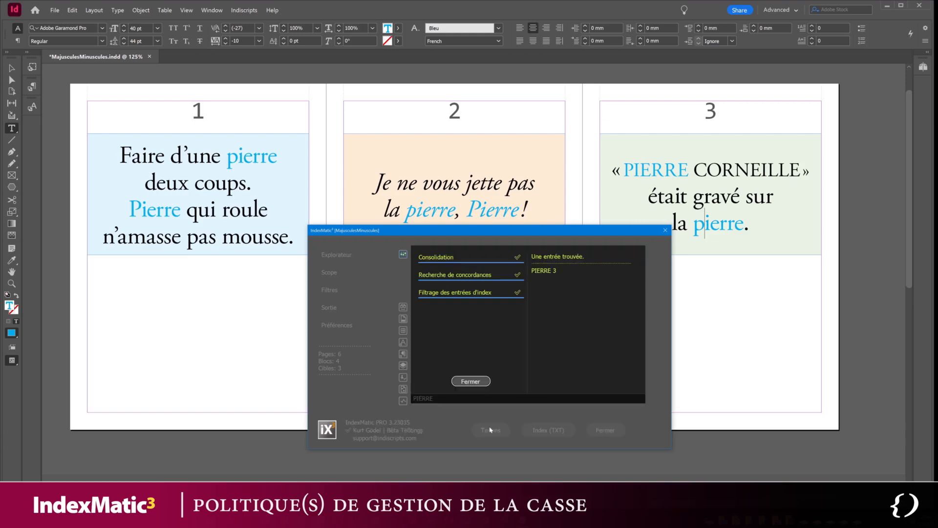
left_click(472, 382)
type("Pierre")
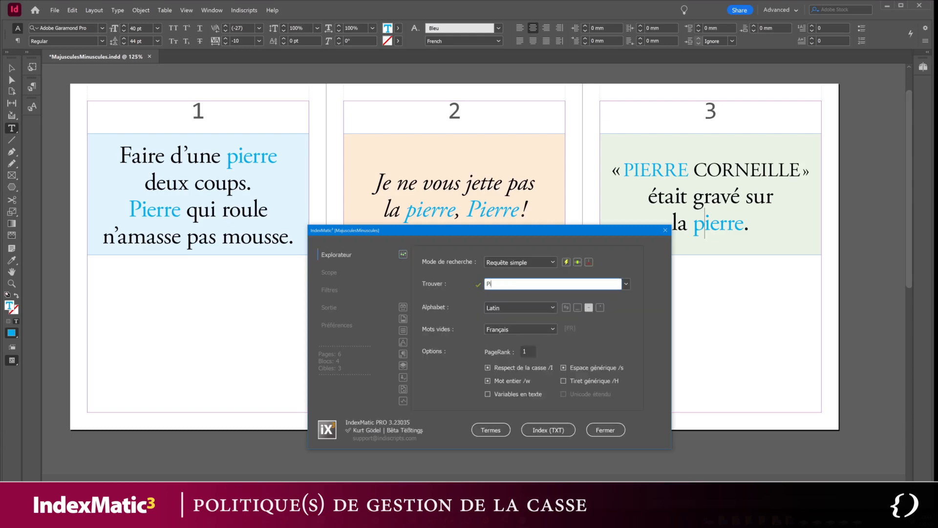
left_click(479, 430)
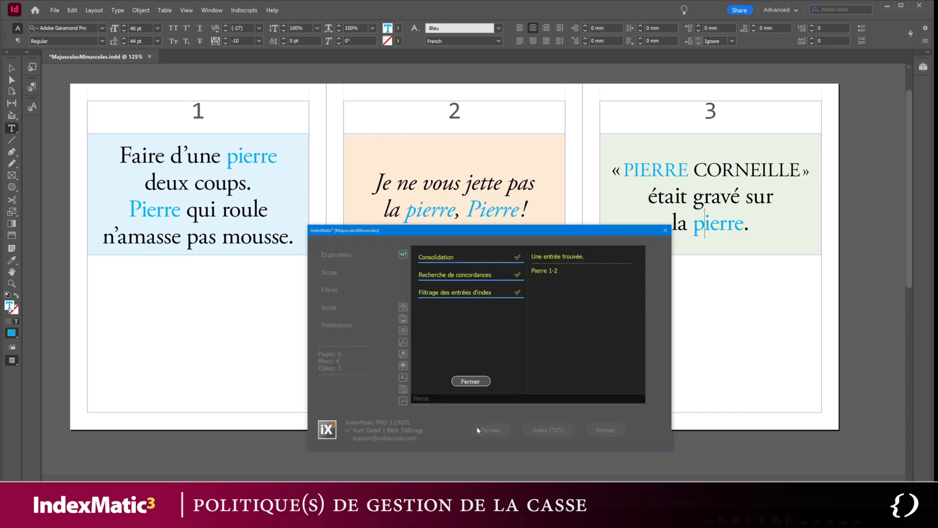
key("Return")
Generate the index terms for "pierre" with Respect de la casse enabled and again with it disabled
type("pierre")
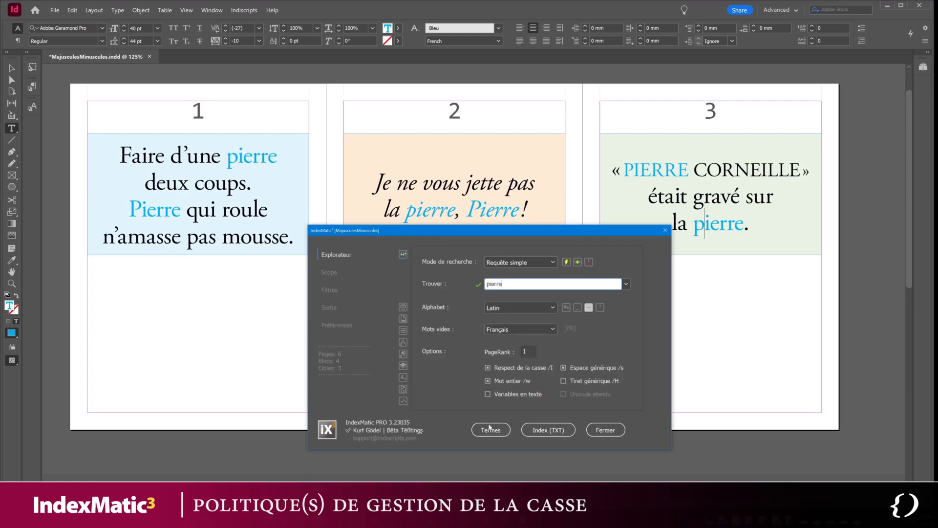
left_click(489, 428)
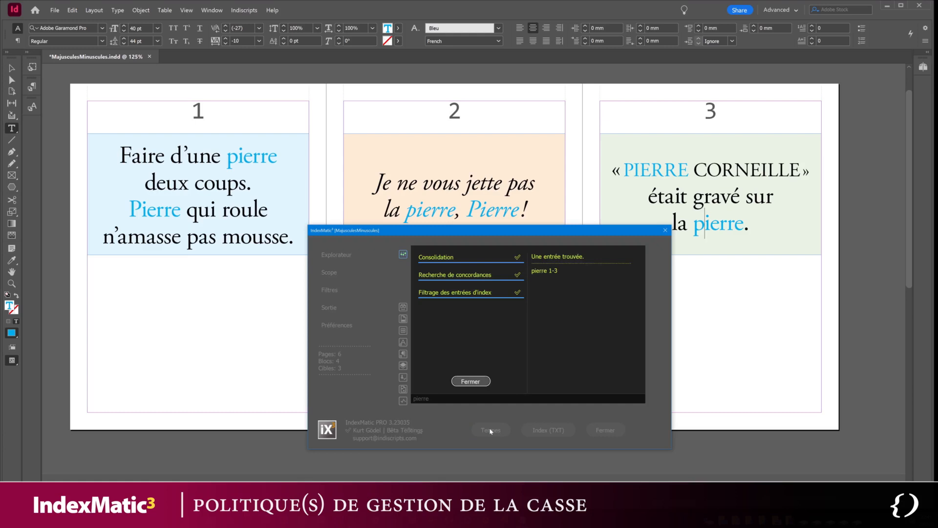
left_click(474, 385)
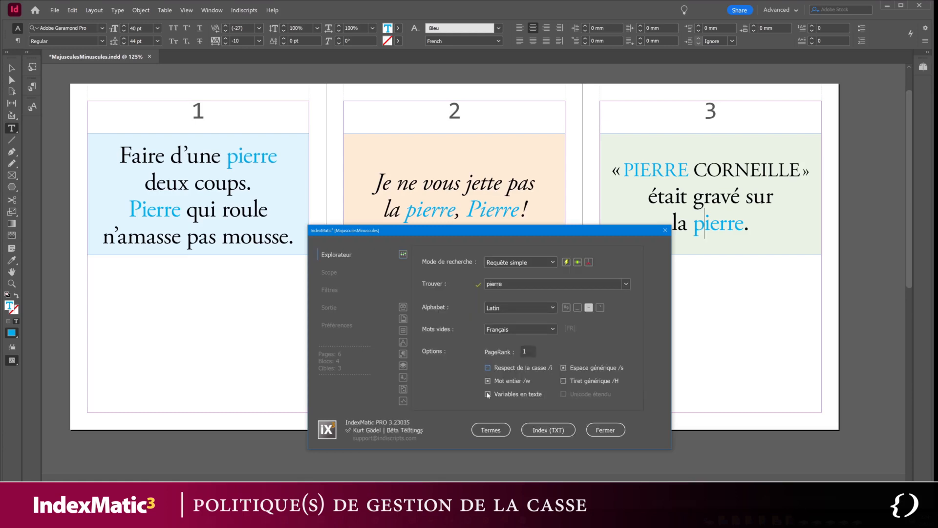
left_click(486, 431)
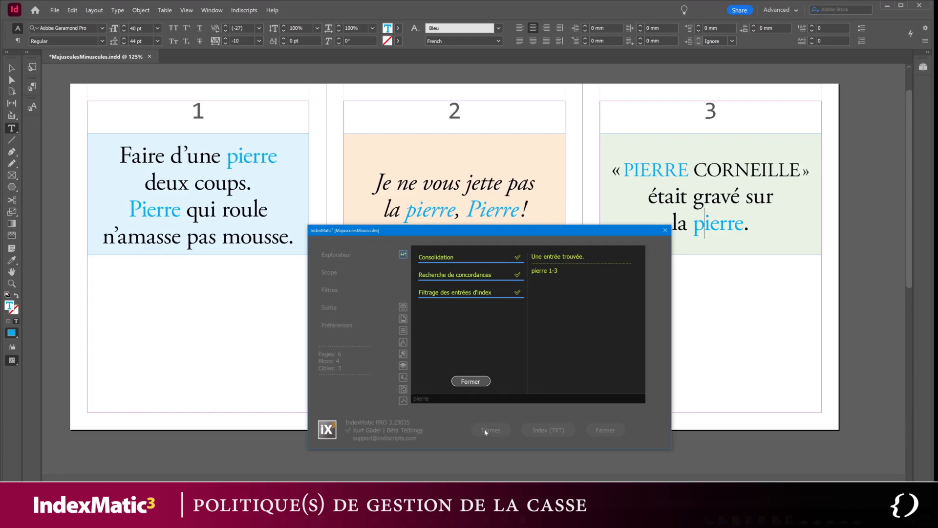
left_click(473, 383)
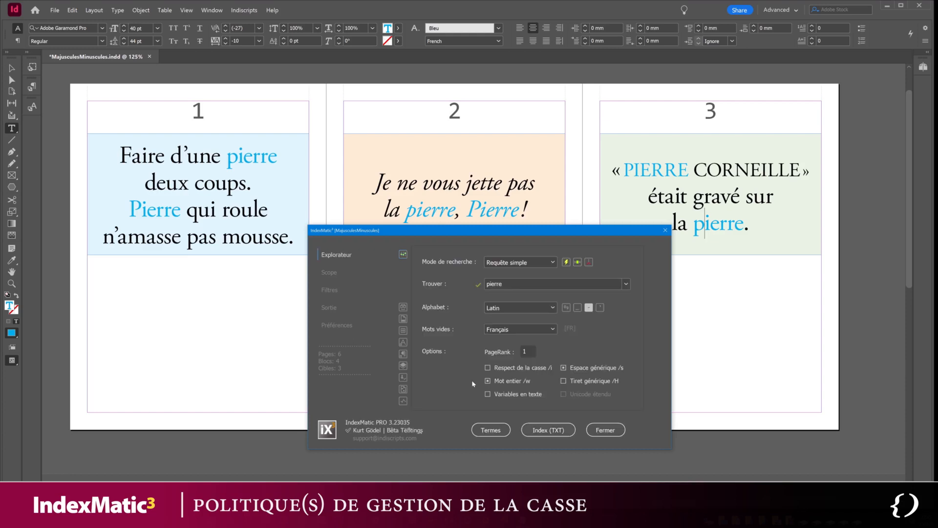
Add Fréquence (#) as the third field of the term statistics and regenerate the case-insensitive terms for "pierre"
left_click(487, 432)
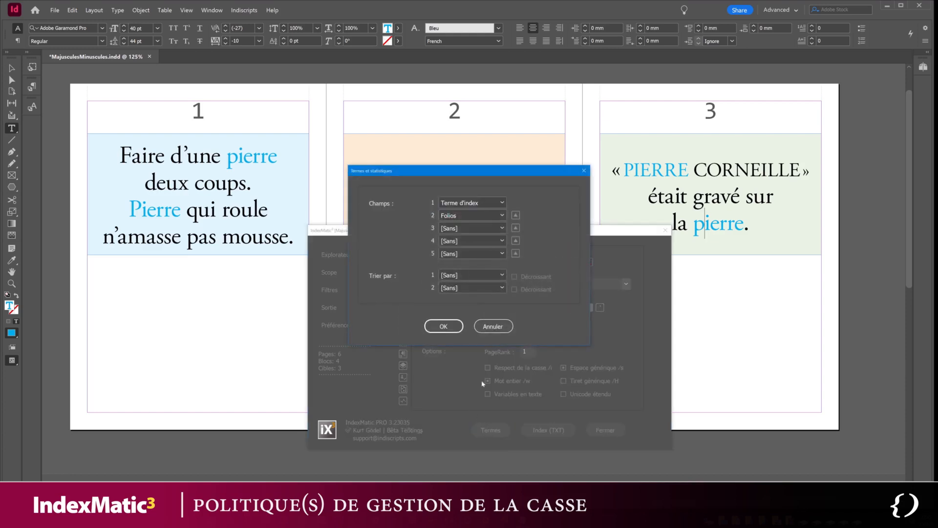
left_click(483, 228)
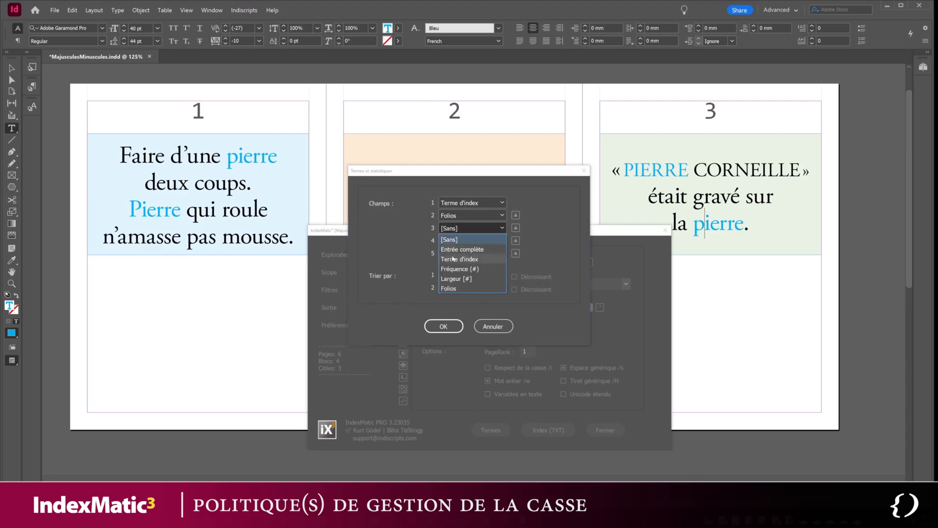
left_click(472, 269)
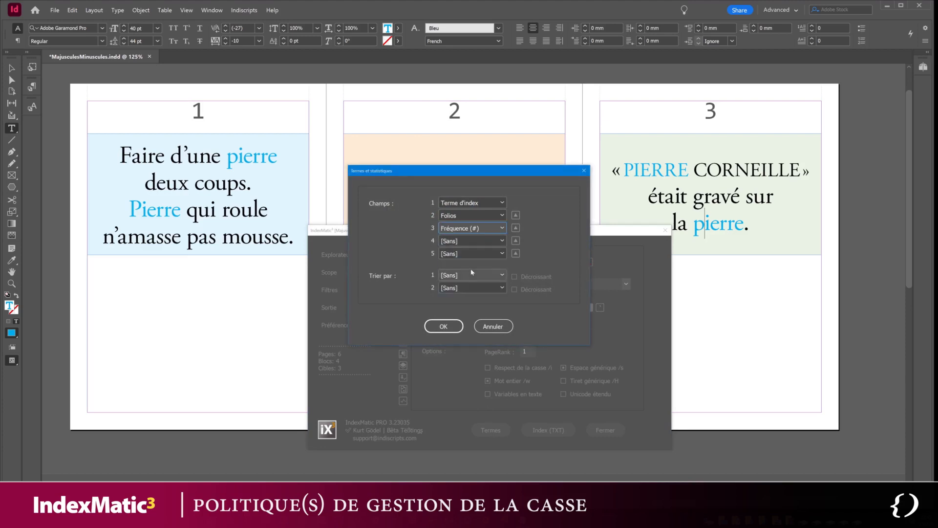
left_click(448, 329)
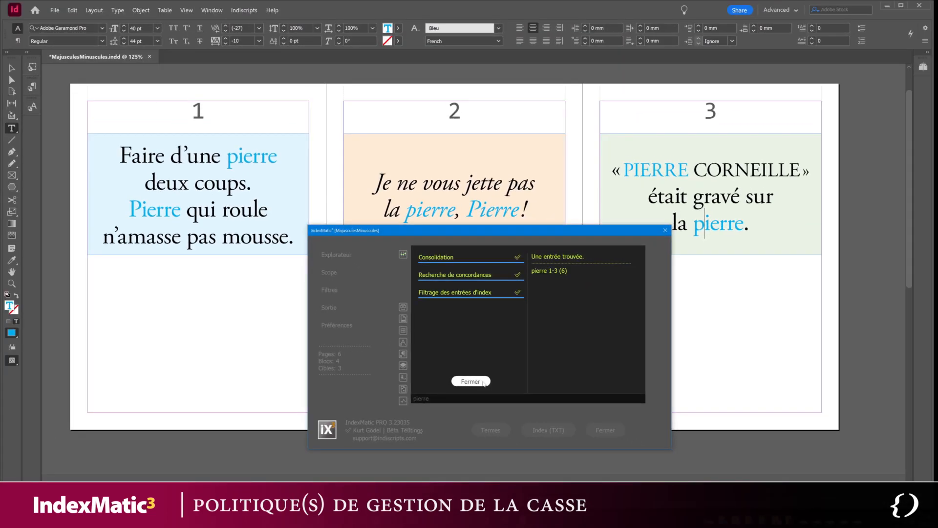
left_click(470, 382)
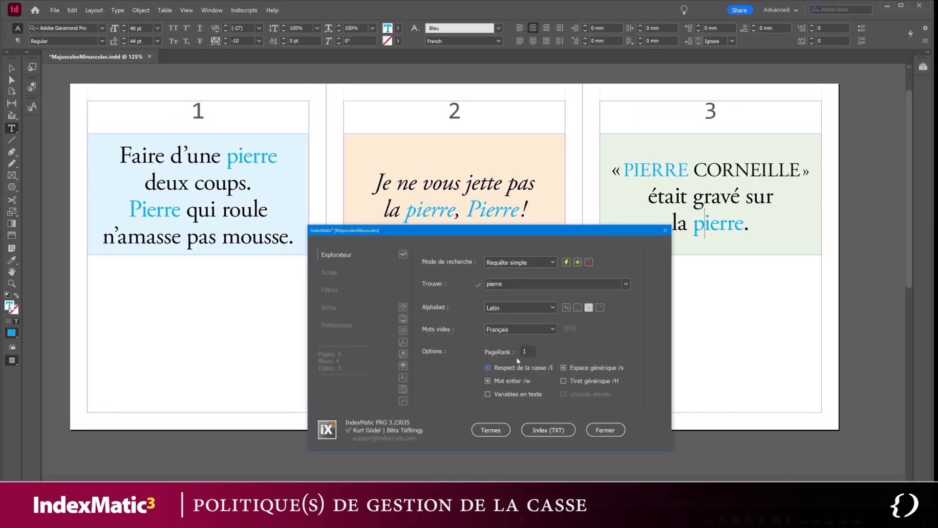
Enable Respect de la casse again and regenerate the terms for "pierre" with the frequency field included
left_click(504, 430)
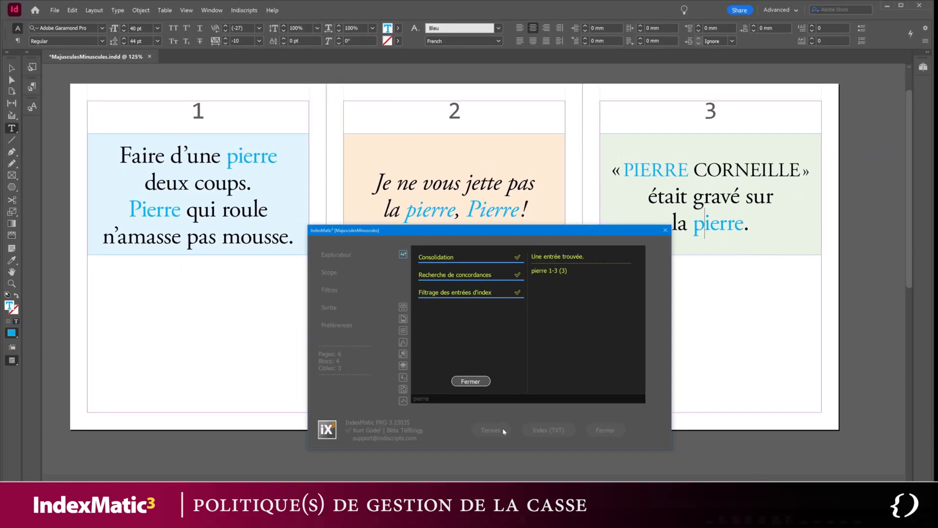
left_click(483, 384)
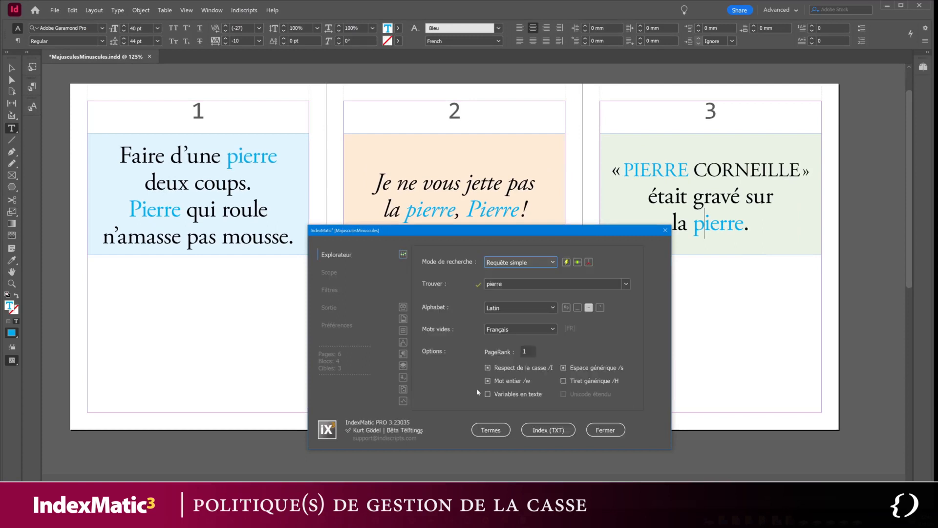
Disable Respect de la casse for the search and turn off Casse intelligente in the output sorting settings
left_click(488, 369)
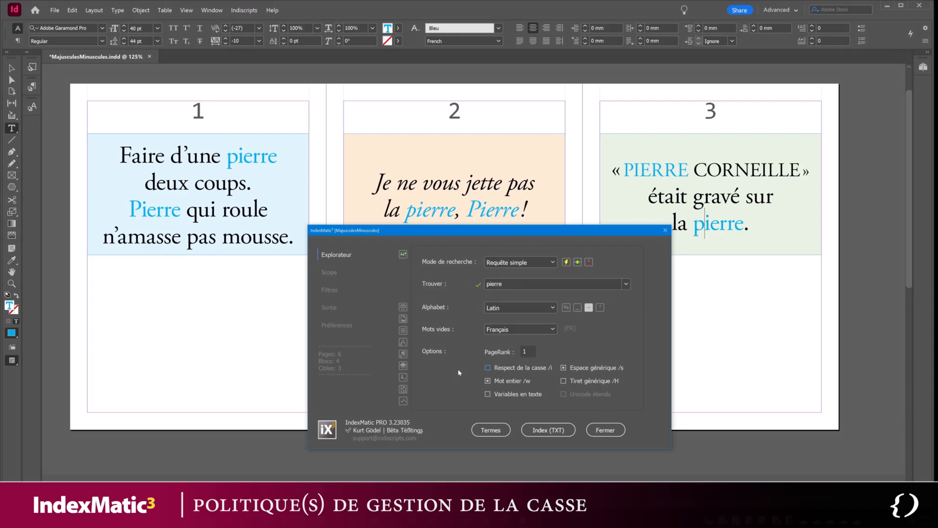
left_click(330, 308)
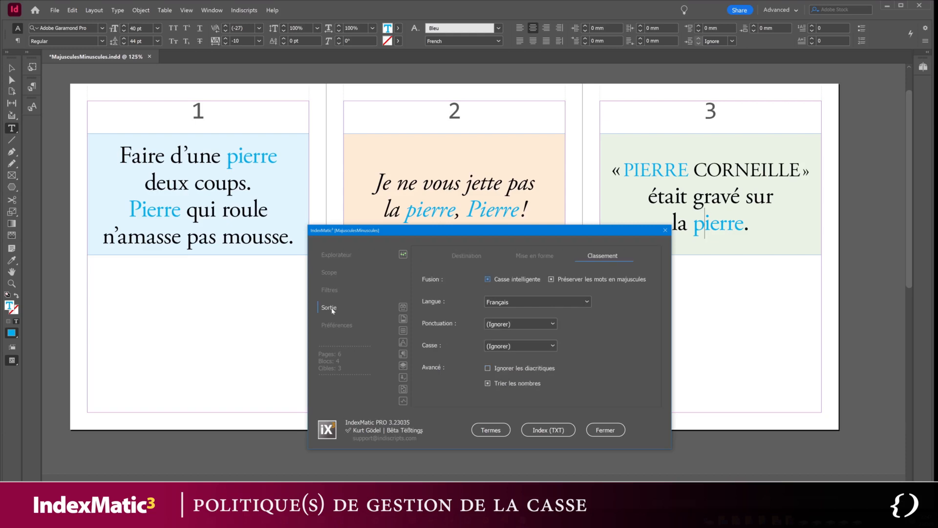
left_click(488, 281)
left_click(340, 255)
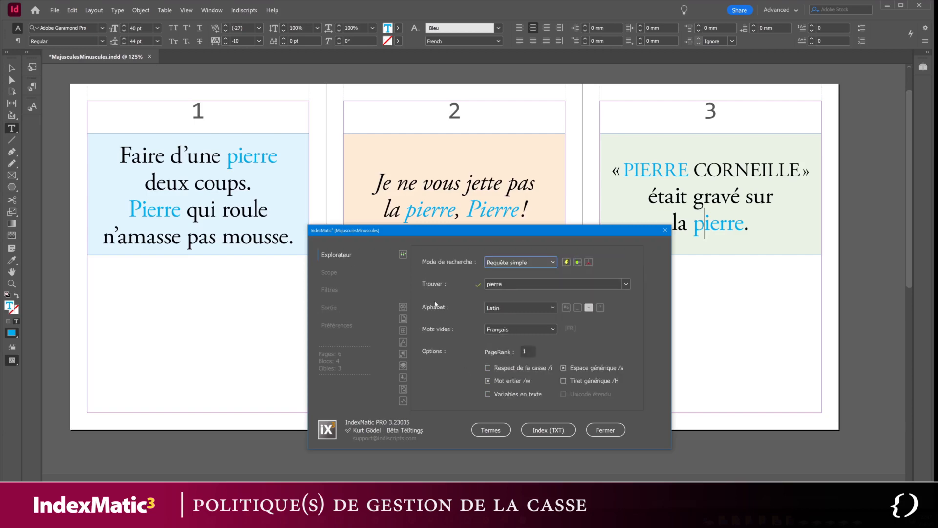
Set the search query to /\w{6} and run a quick search for its concordances
key("Tab")
type("/\\w")
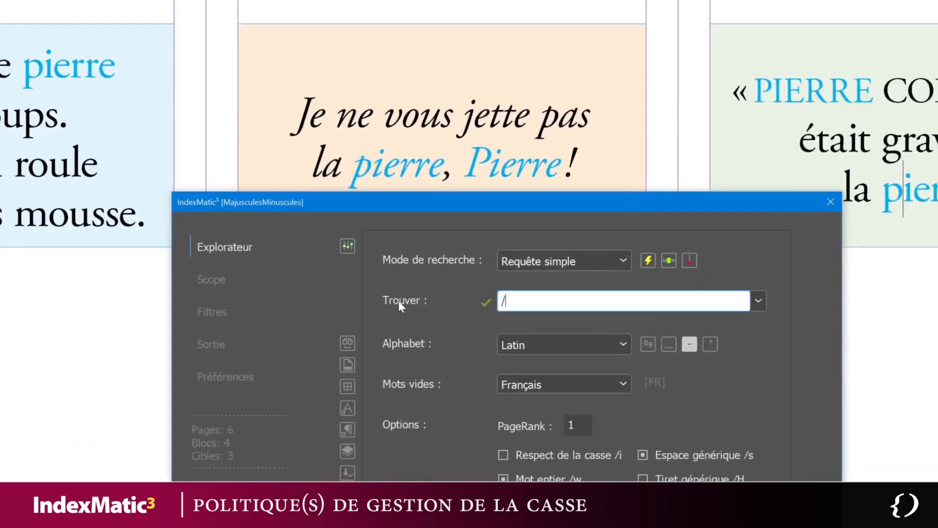
type("{6}")
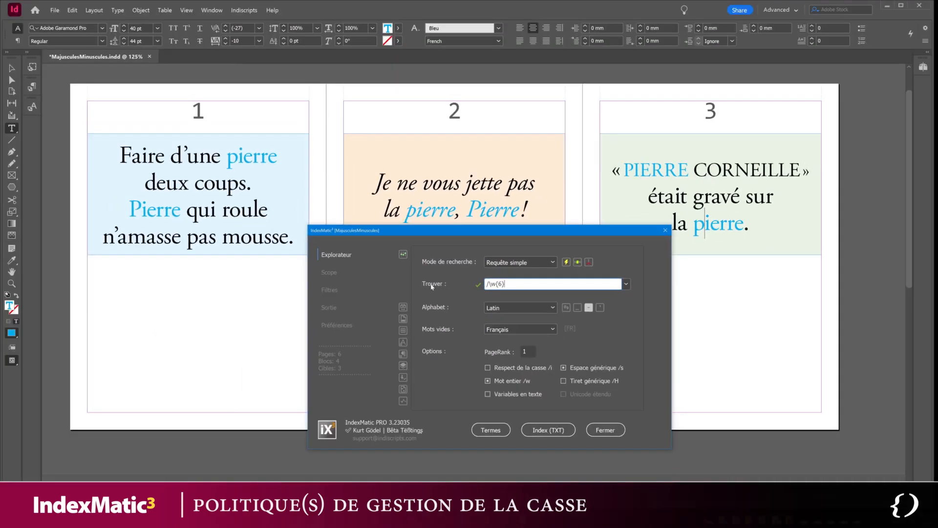
left_click(567, 263)
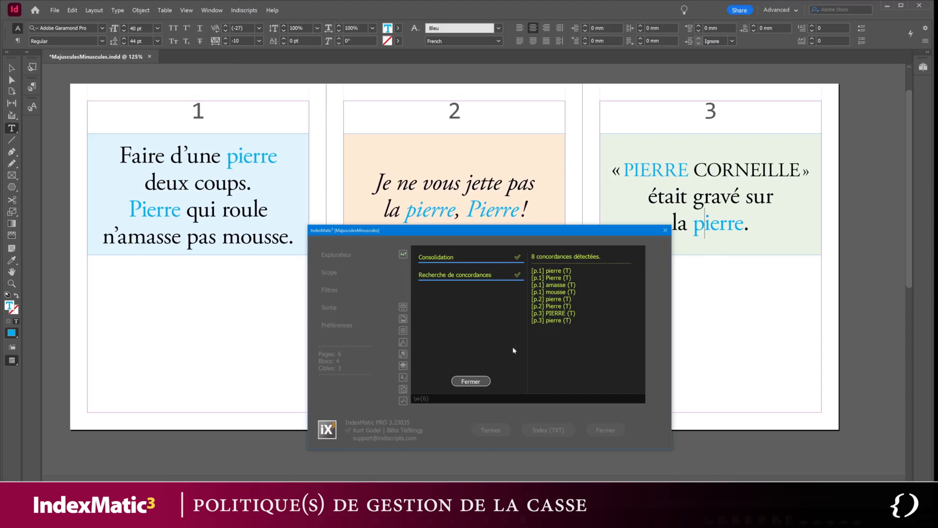
left_click(481, 384)
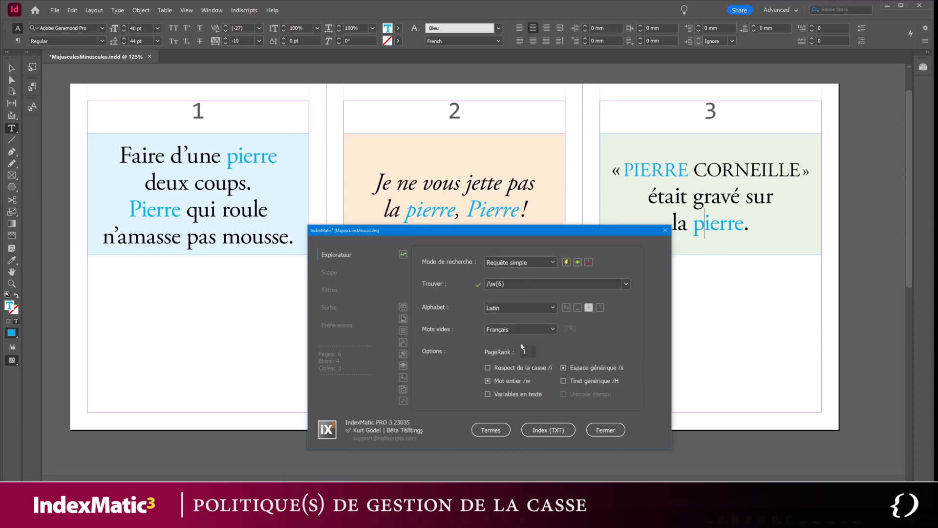
Generate the index terms for the query /\w{6} and extract its matches in context
left_click(492, 430)
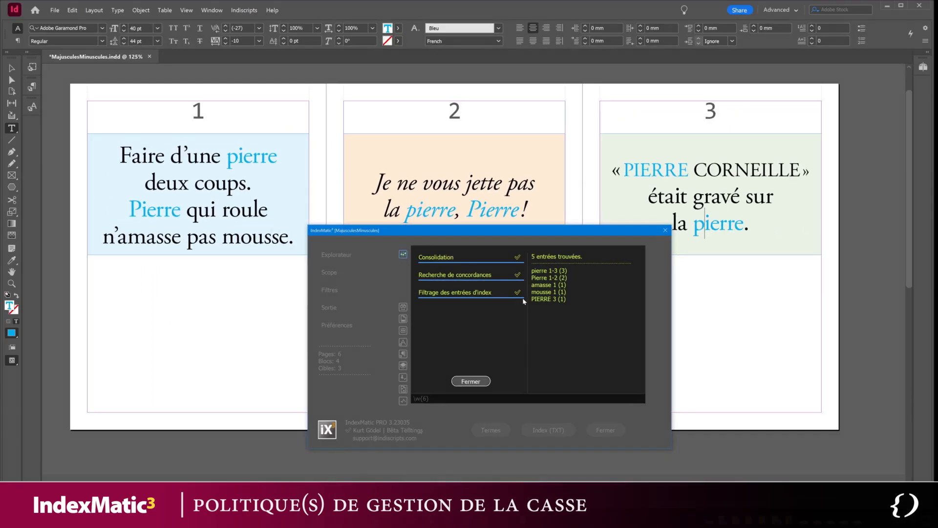
left_click(470, 382)
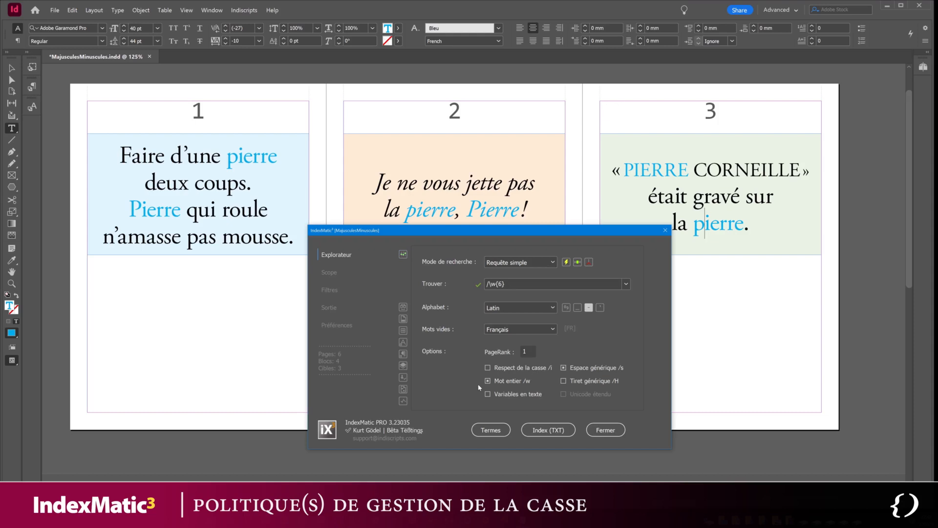
left_click(577, 263)
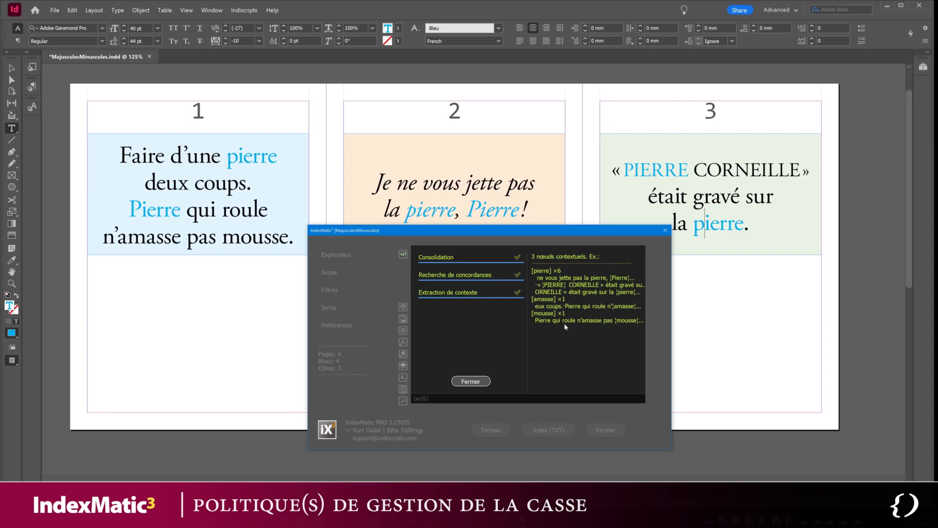
left_click(476, 382)
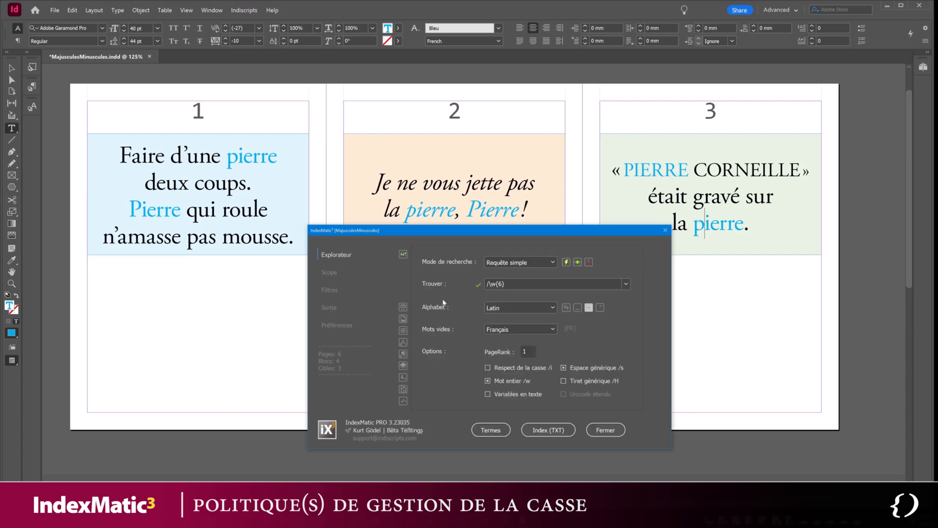
Replace the query with "pierre => $0" and generate its index terms
left_click(432, 285)
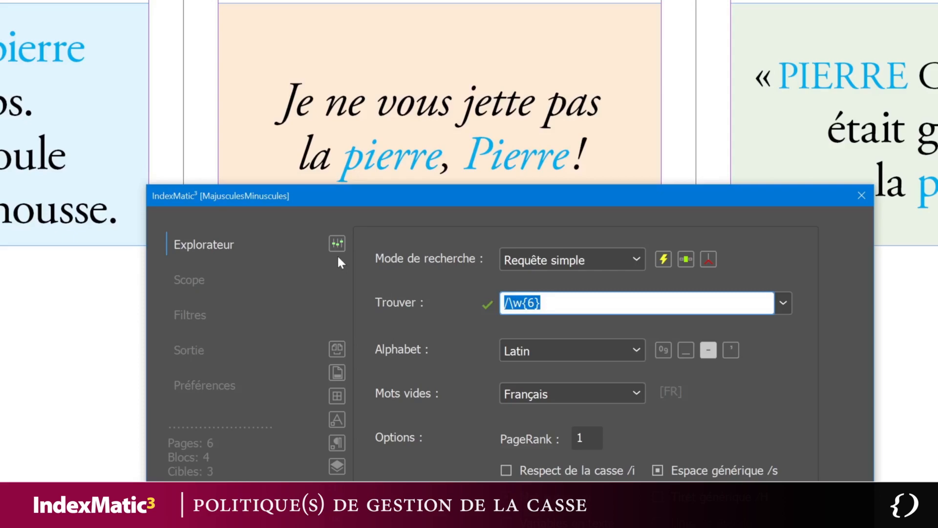
type("pierre =")
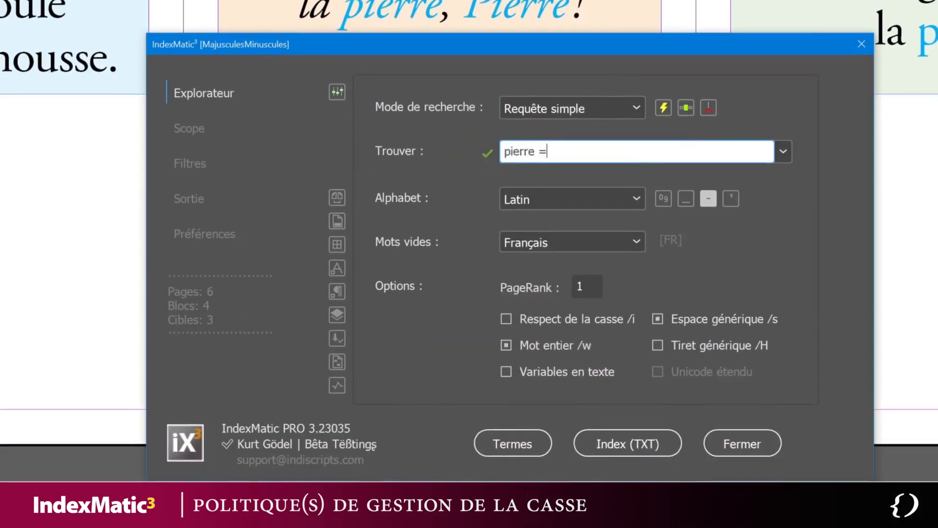
type("> $0")
key("shift+Left")
key("shift+Left")
left_click(510, 445)
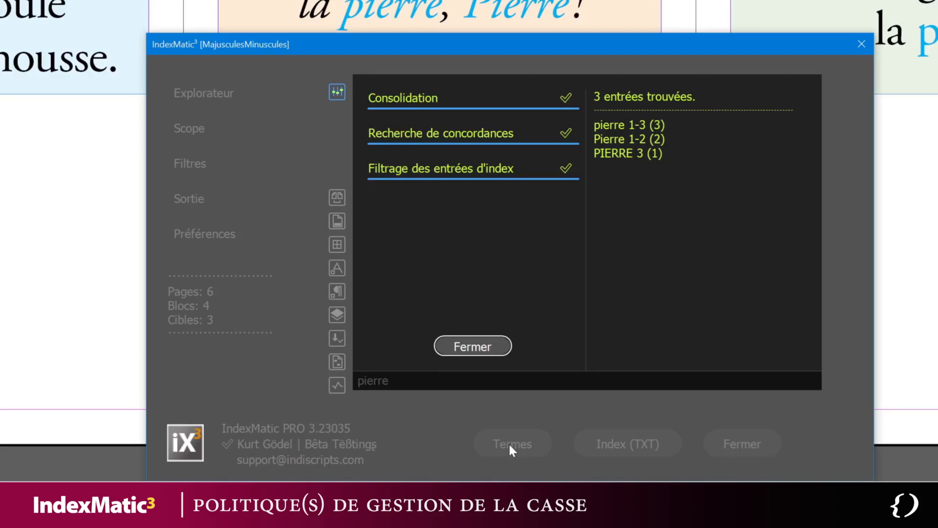
left_click(503, 348)
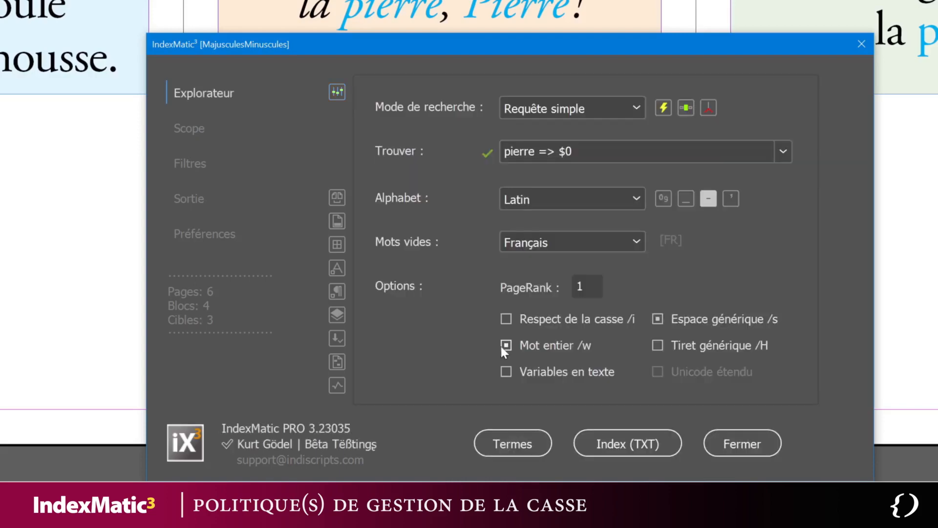
Change the search key to uppercase so the query reads "PIERRE => $0", and generate its index terms
double_click(517, 152)
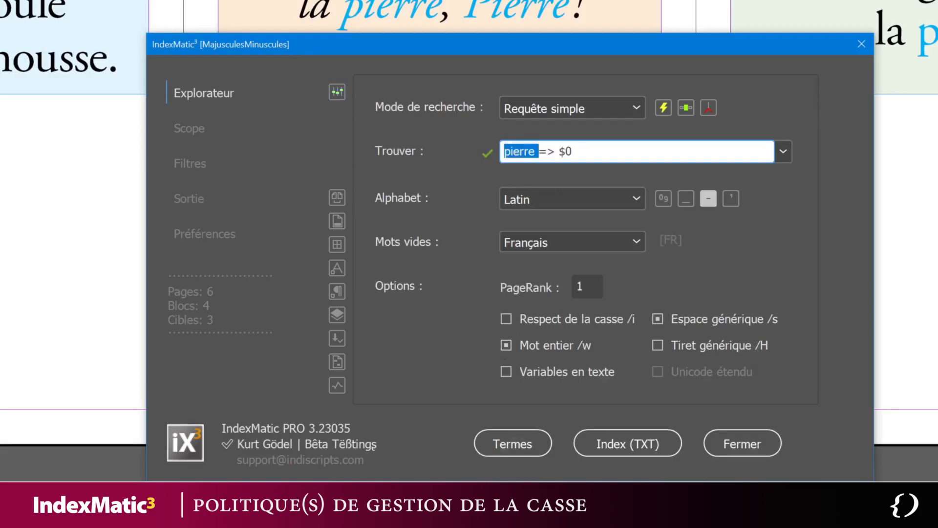
type("PIERRE")
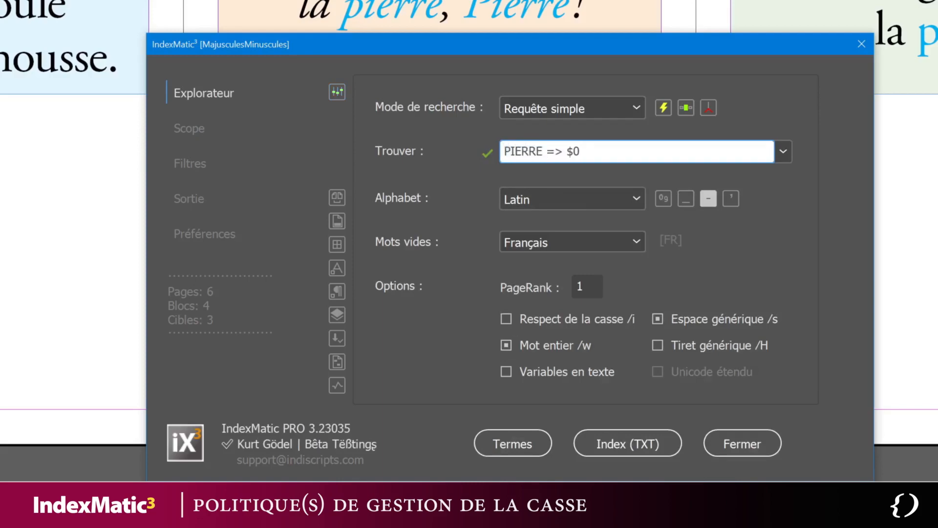
left_click(505, 446)
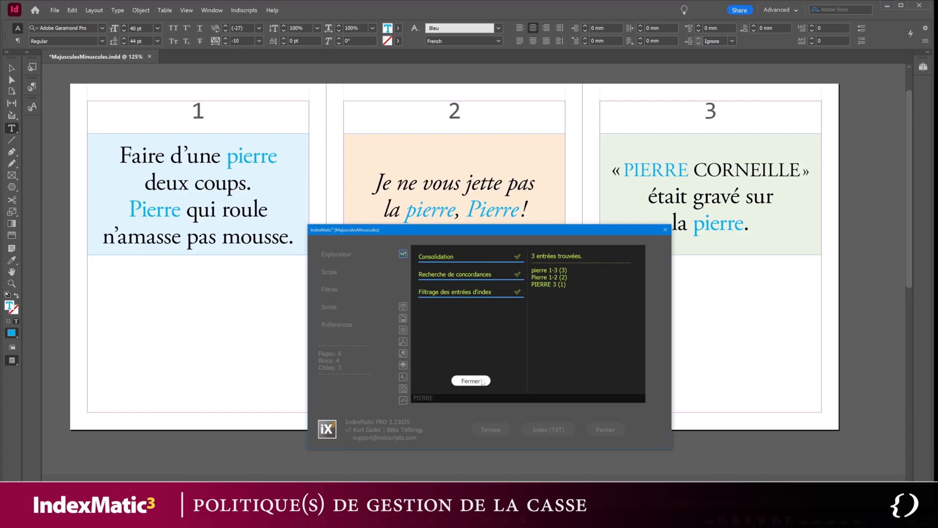
left_click(473, 345)
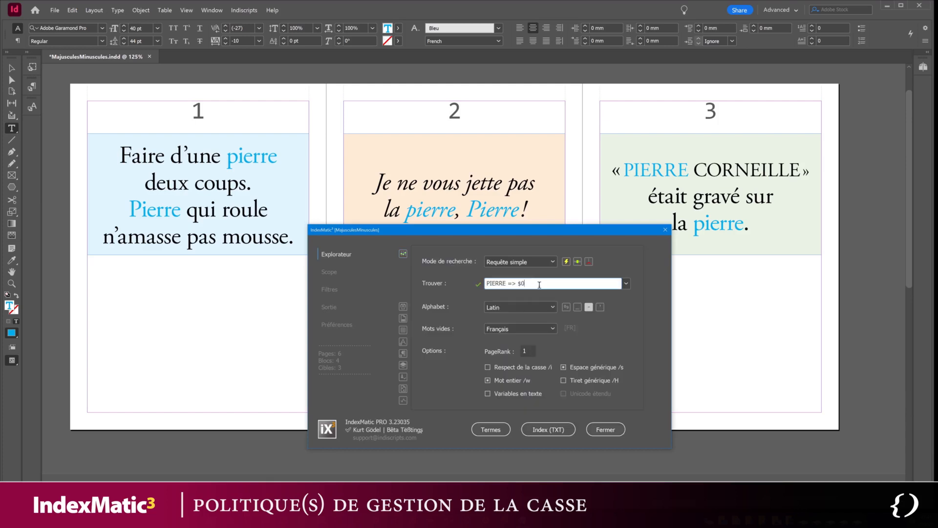
Remove the "=> $0" output part from the PIERRE query and generate its index terms
key("BackSpace")
key("BackSpace")
key("BackSpace")
key("BackSpace")
key("BackSpace")
key("BackSpace")
left_click(491, 430)
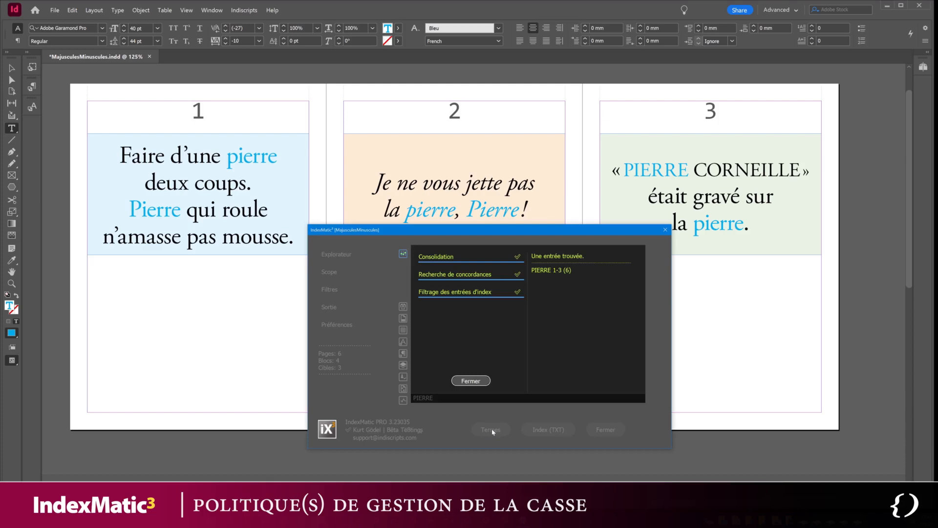
left_click(474, 381)
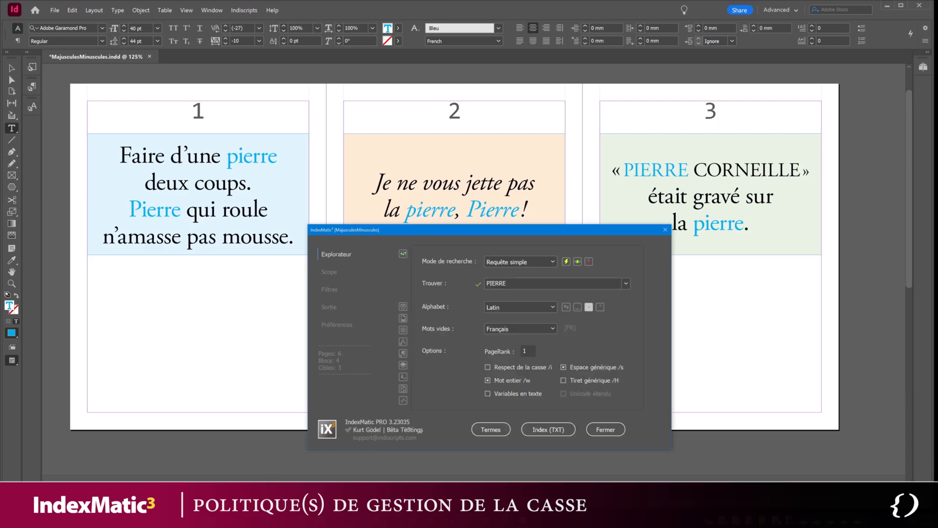
Enter the query InDesign/i with its local case flag, and change that flag to uppercase, giving InDesign/I
left_click(432, 286)
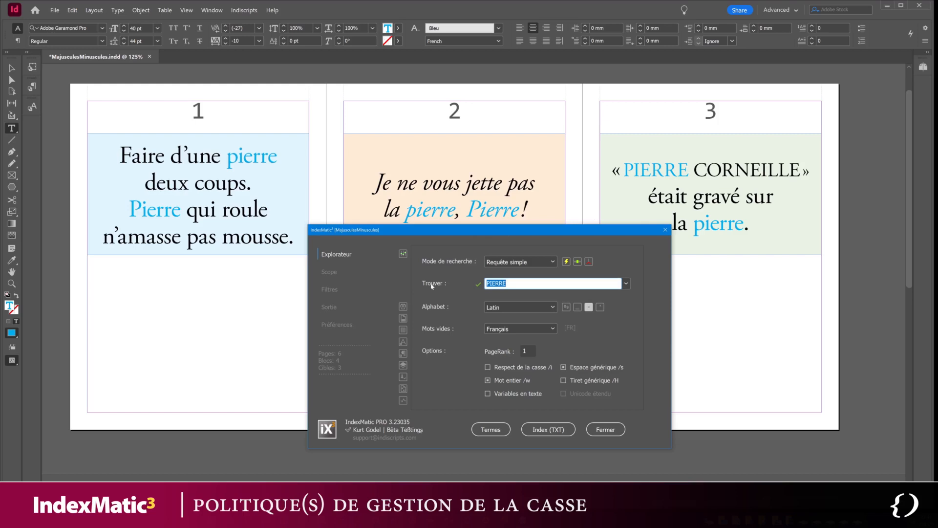
type("InDesign/i")
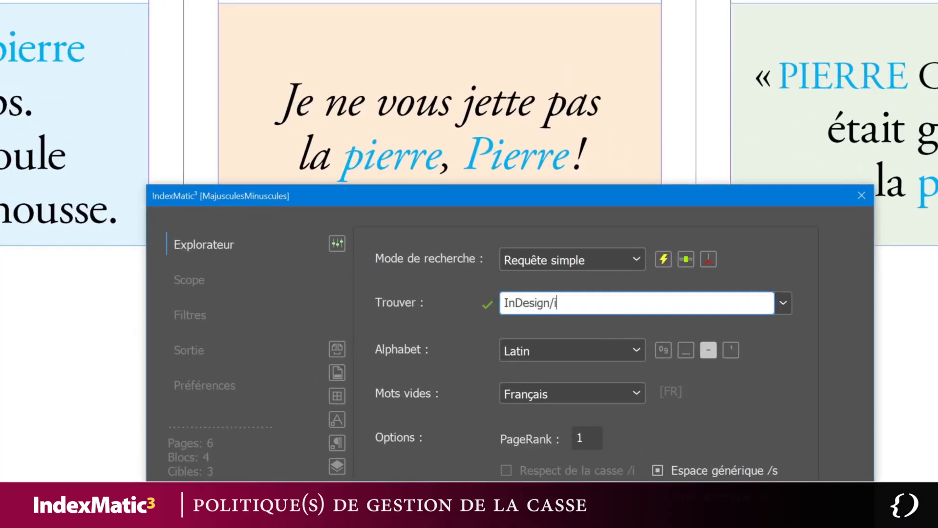
key("shift+Left")
key("shift+Left")
key("shift+Home")
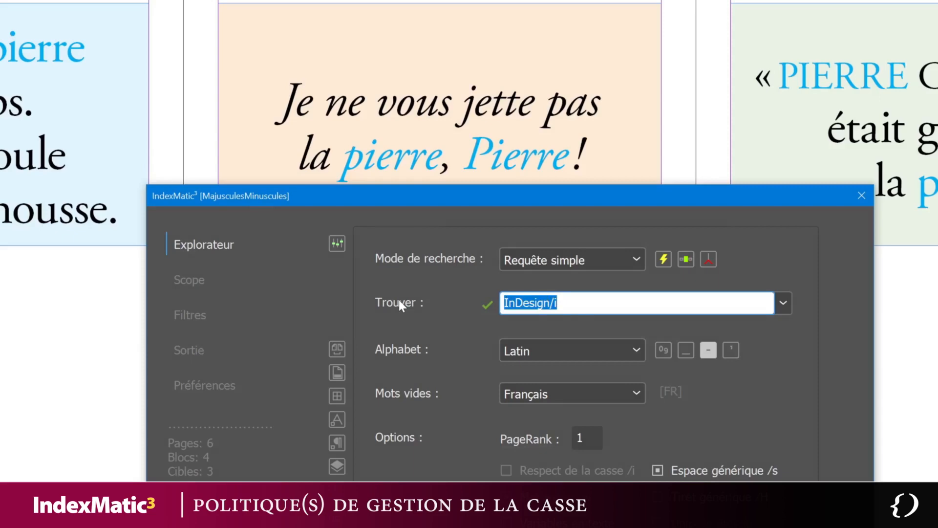
left_click(582, 302)
key("BackSpace")
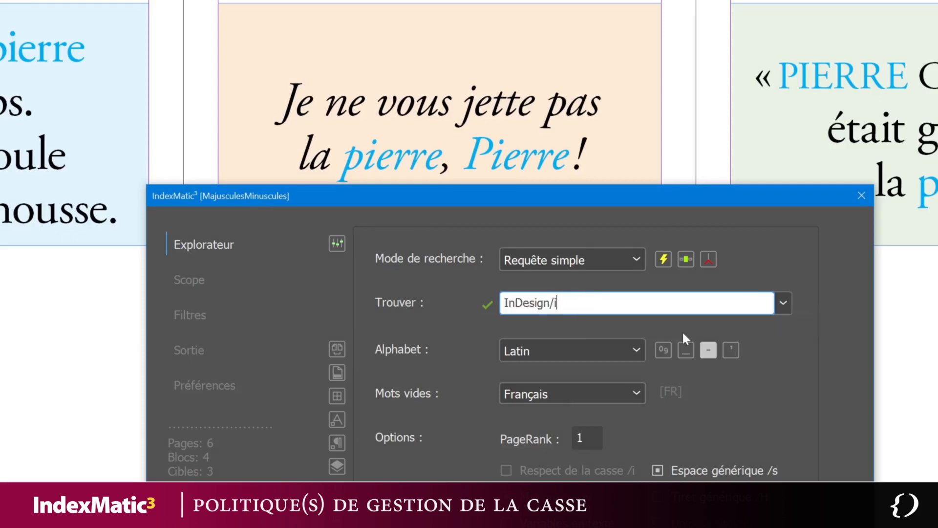
type("I")
key("shift+Left")
key("shift+Left")
Replace the query with "/\w{6} => ~$0~" and generate its index terms
key("ctrl+a")
type("/\\w")
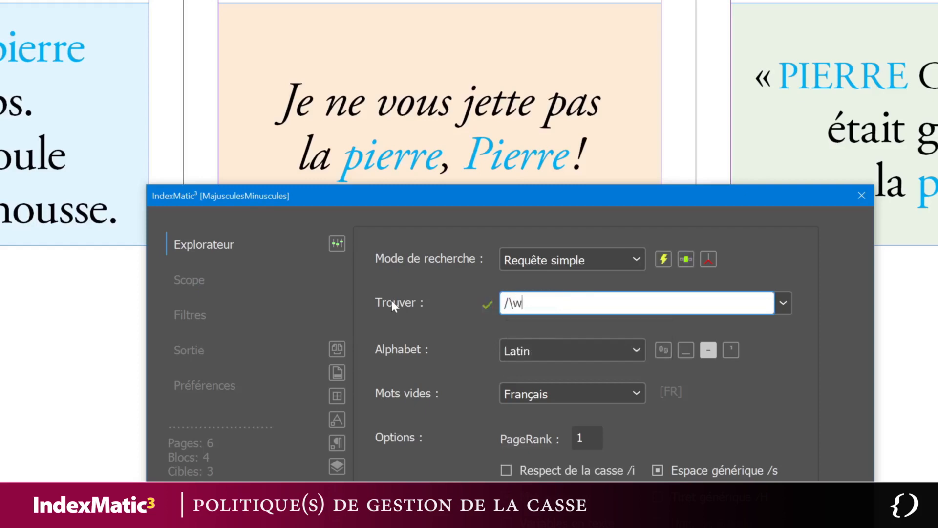
type("{6} => $0")
key("Left")
key("Left")
type("~")
key("End")
type("~")
key("Left")
key("shift+Left")
key("shift+Left")
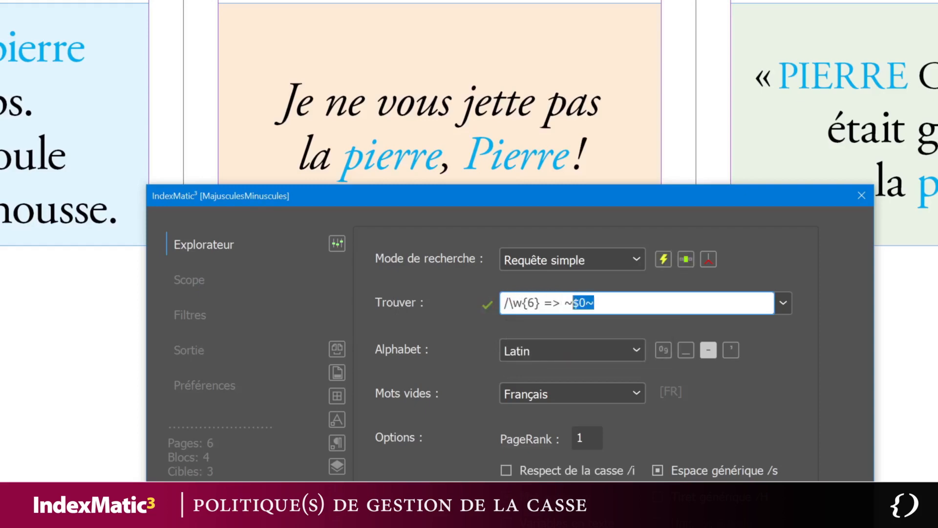
key("shift+Left")
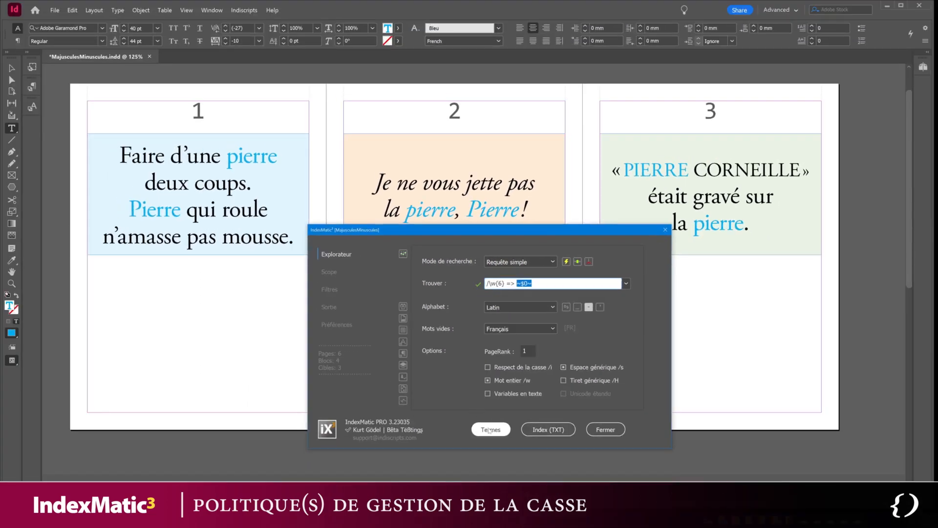
left_click(489, 430)
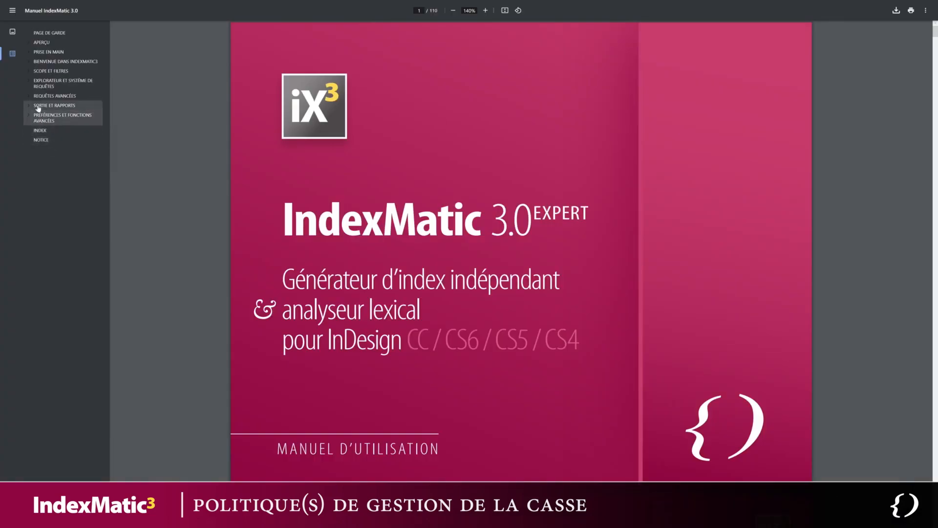
In the IndexMatic 3.0 PDF manual, consult section 7, Formateurs de rubrique, in the Requêtes avancées chapter
left_click(39, 97)
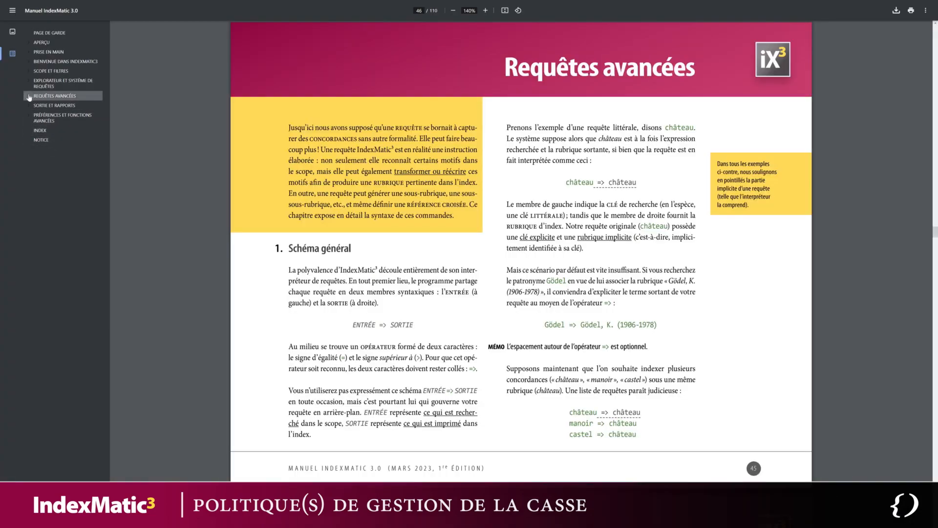
left_click(28, 97)
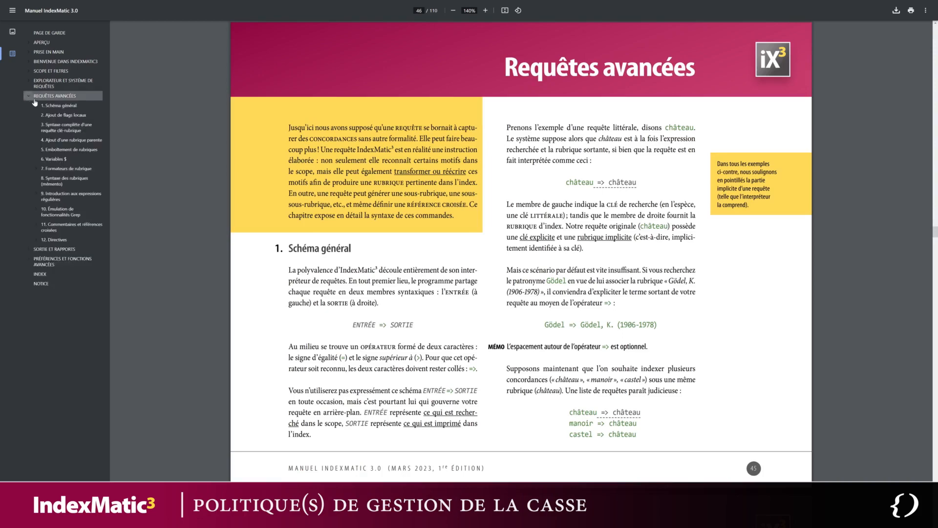
left_click(67, 169)
scroll(171, 202, "up", 3)
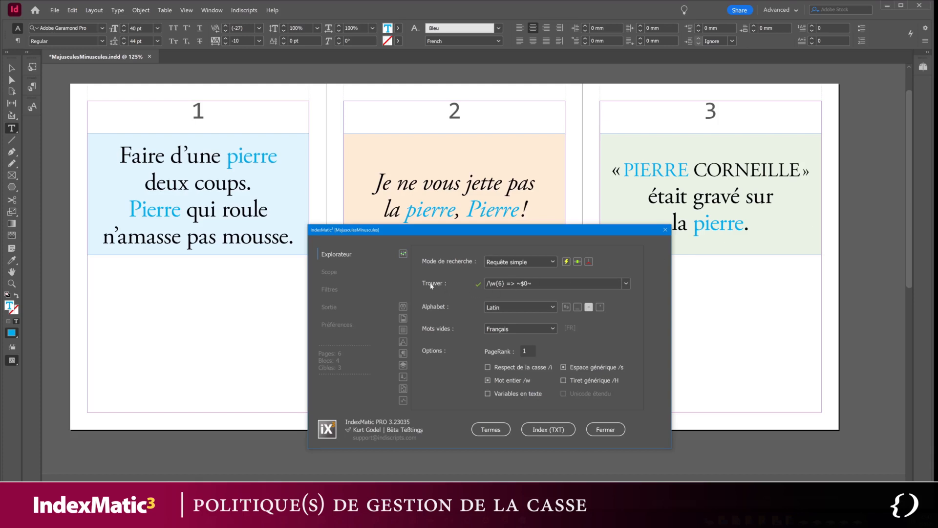
Back in InDesign's IndexMatic dialog, remove the "=> ~$0~" part so the query is /\w{6}, and generate its terms
key("ctrl+a")
key("End")
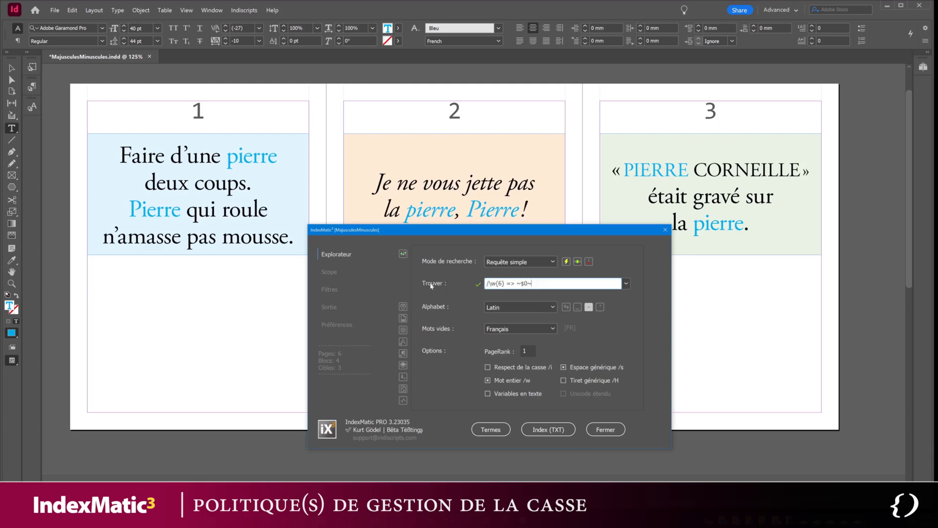
key("BackSpace")
key("BackSpace")
key("BackSpace")
key("BackSpace")
key("BackSpace")
key("BackSpace")
key("BackSpace")
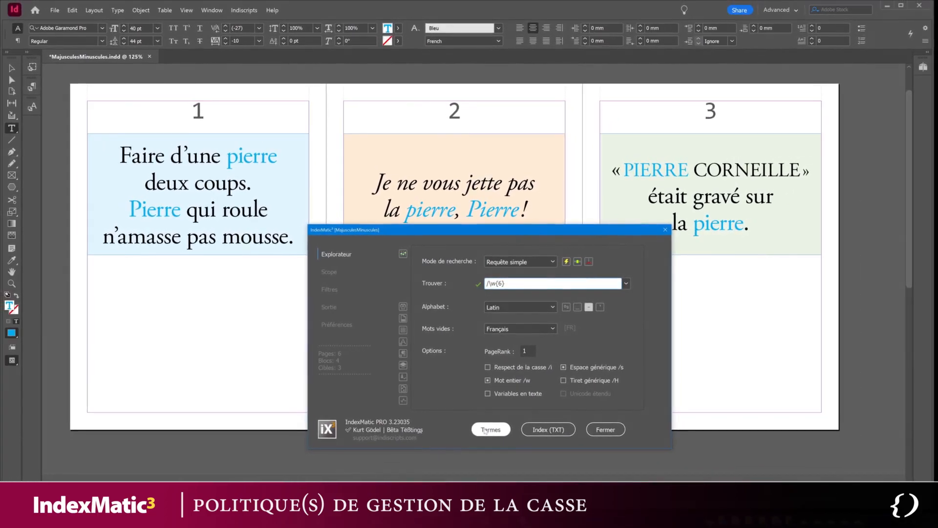
left_click(485, 431)
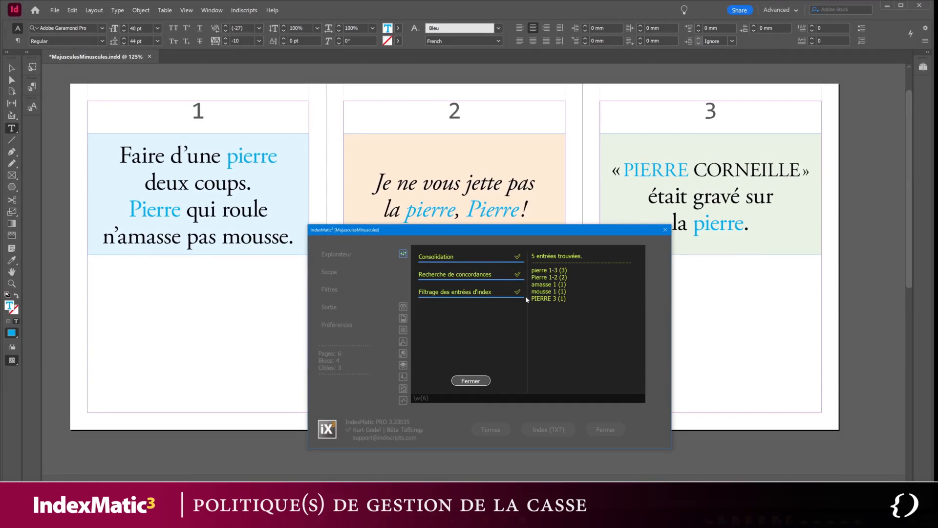
Enable Casse intelligente, disable Préserver les mots en majuscules in the Classement output settings, and generate the terms for /\w{6}
left_click(472, 382)
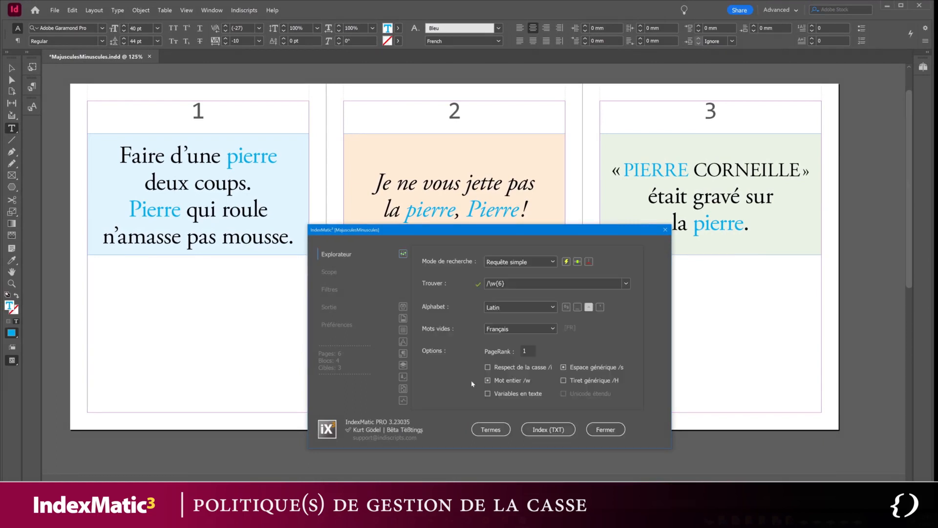
left_click(329, 307)
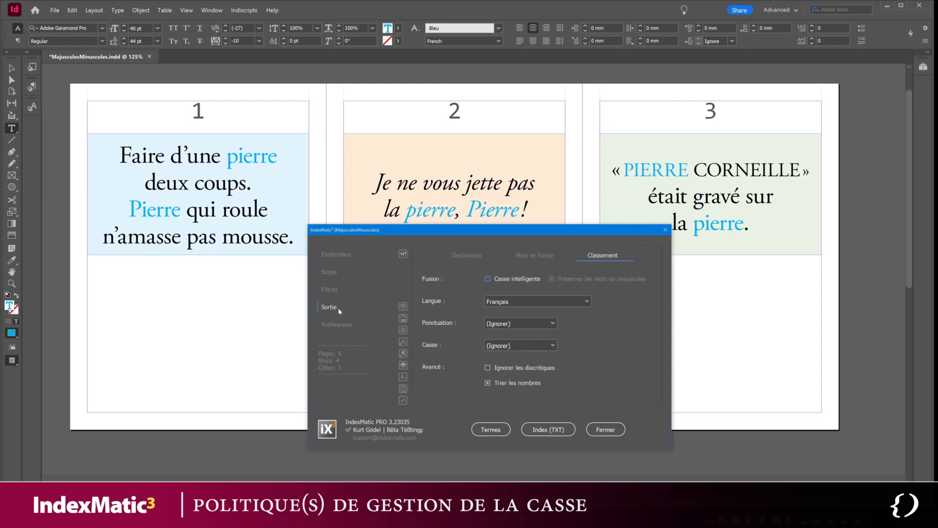
left_click(488, 279)
left_click(551, 280)
left_click(488, 430)
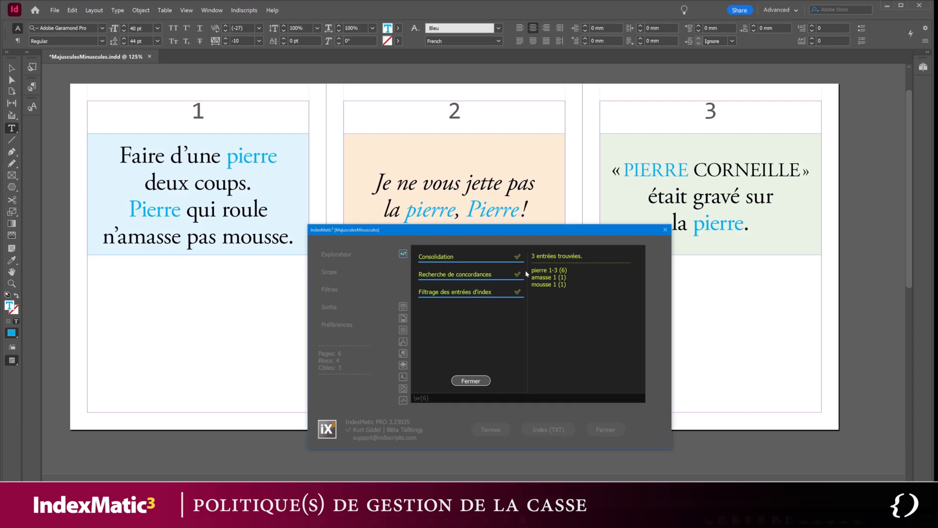
left_click(481, 381)
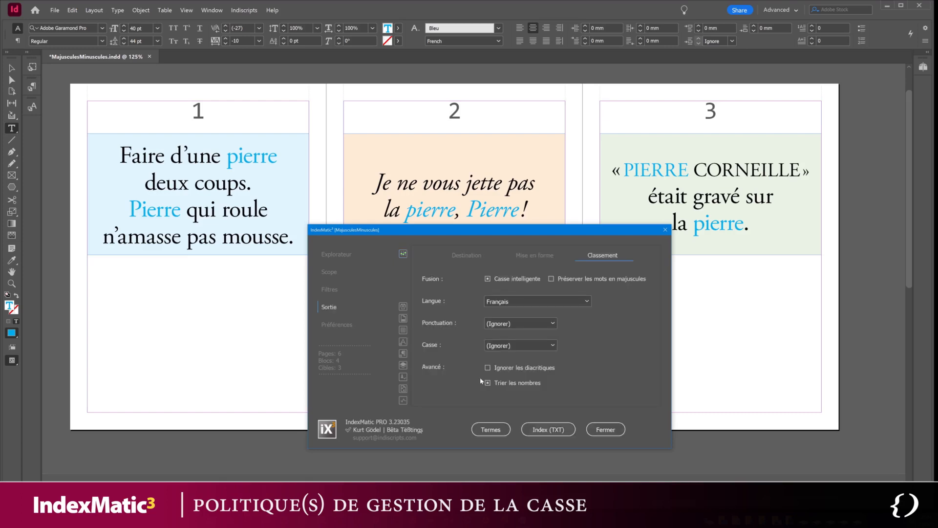
Close the IndexMatic dialog and capitalize the final word "pierre" on page 3 as "Pierre", leaving the whole word selected
left_click(604, 429)
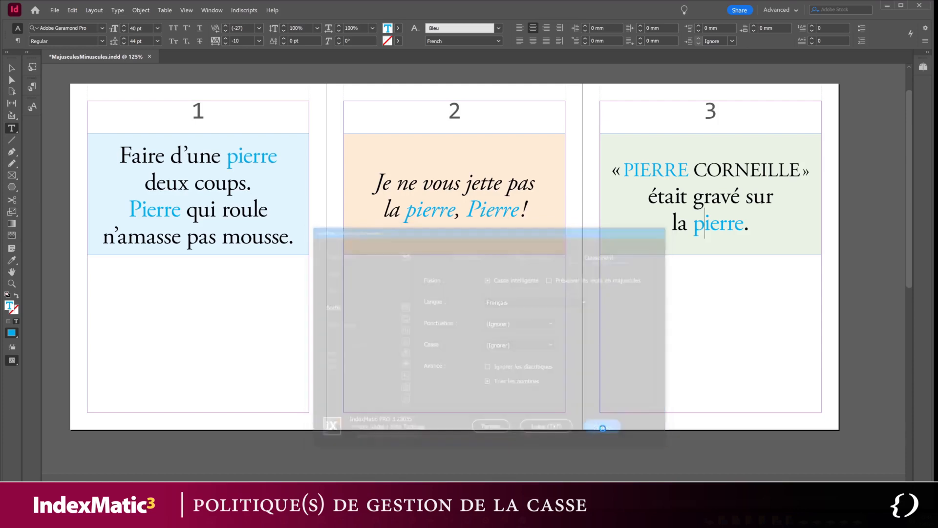
left_click(454, 267)
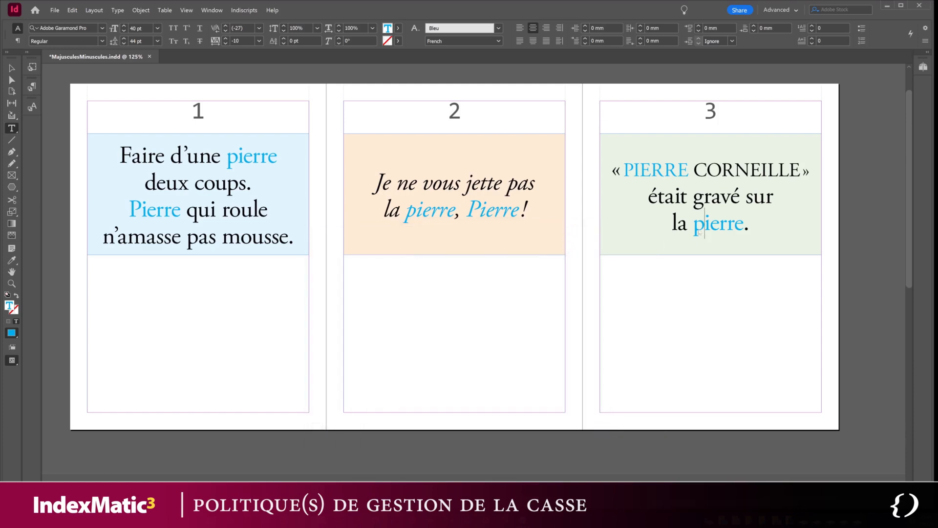
key("shift+Left")
type("P")
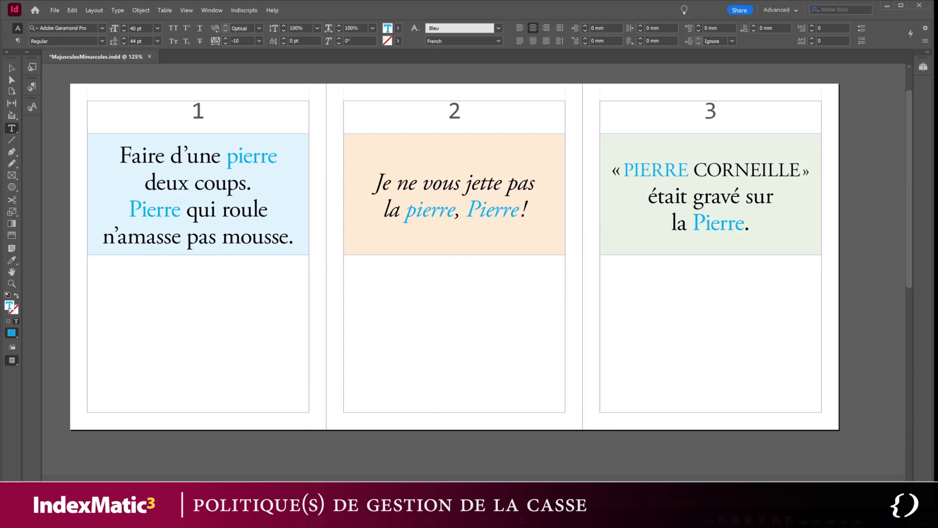
key("Left")
key("shift+Right")
key("shift+Right")
key("shift+Right")
key("shift+Right")
key("shift+Right")
key("shift+Right")
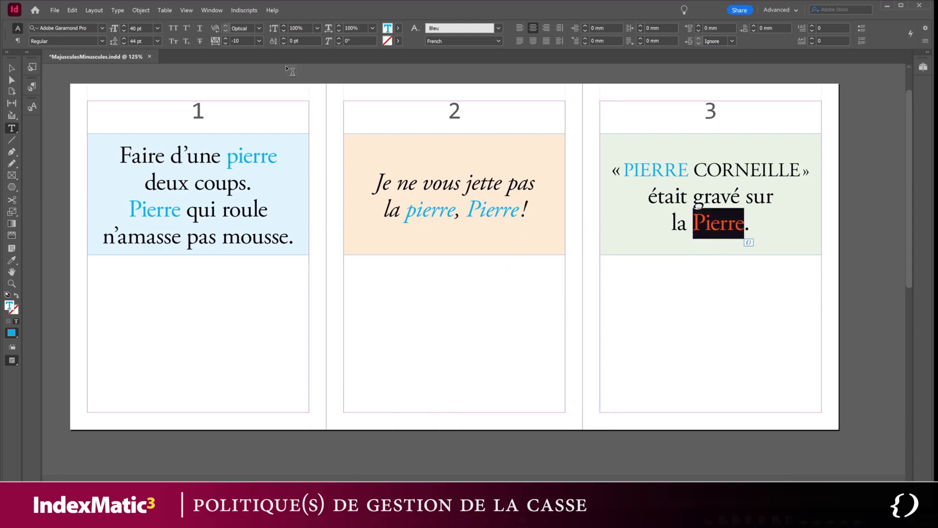
Reopen IndexMatic, enable Préserver les mots en majuscules in the Classement output settings, and generate the terms for /\w{6}
left_click(244, 9)
left_click(252, 27)
left_click_drag(503, 147, 518, 233)
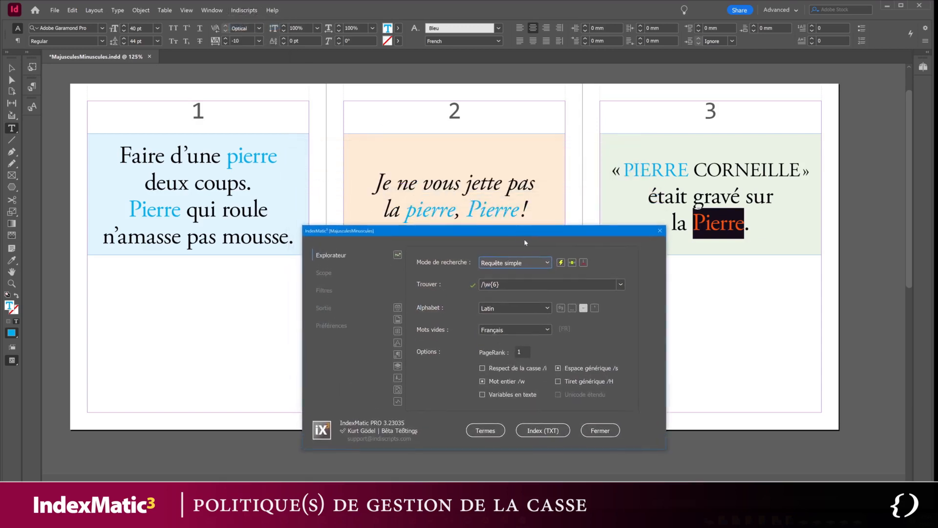
left_click(327, 309)
left_click(597, 256)
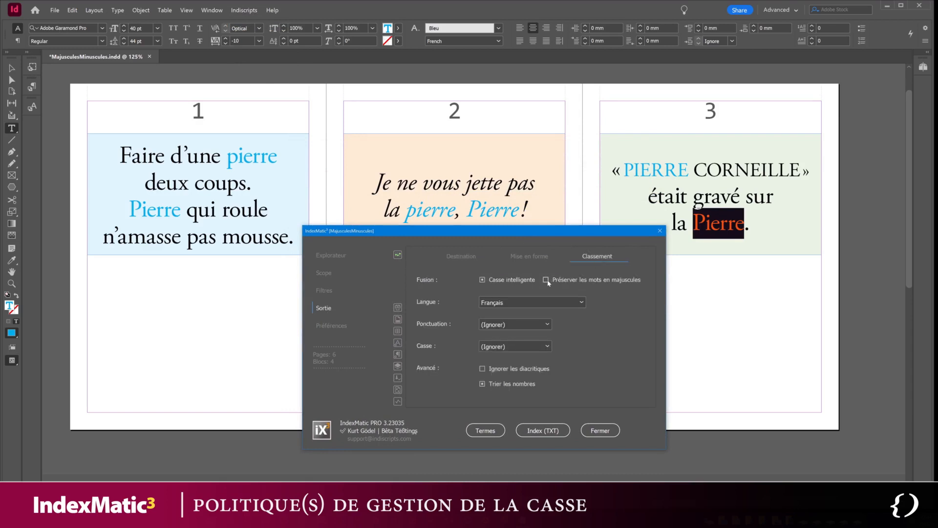
left_click(547, 280)
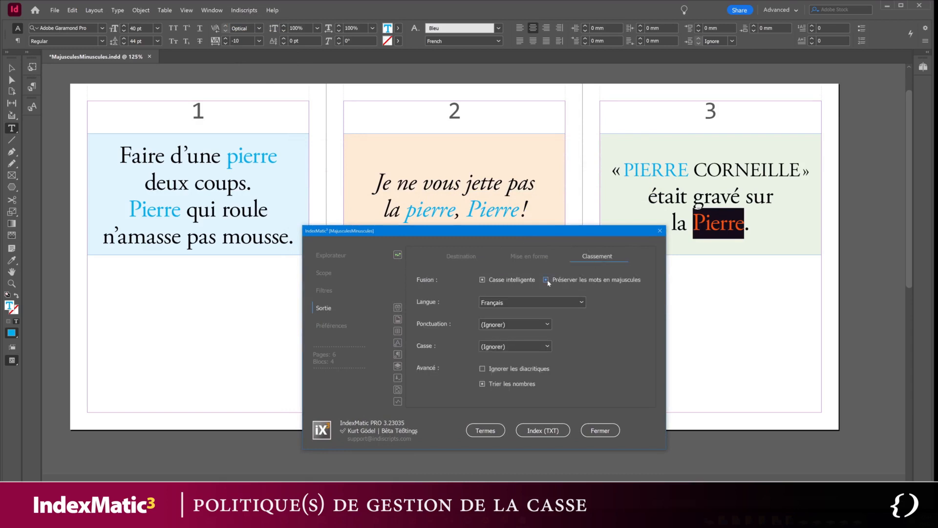
left_click(326, 256)
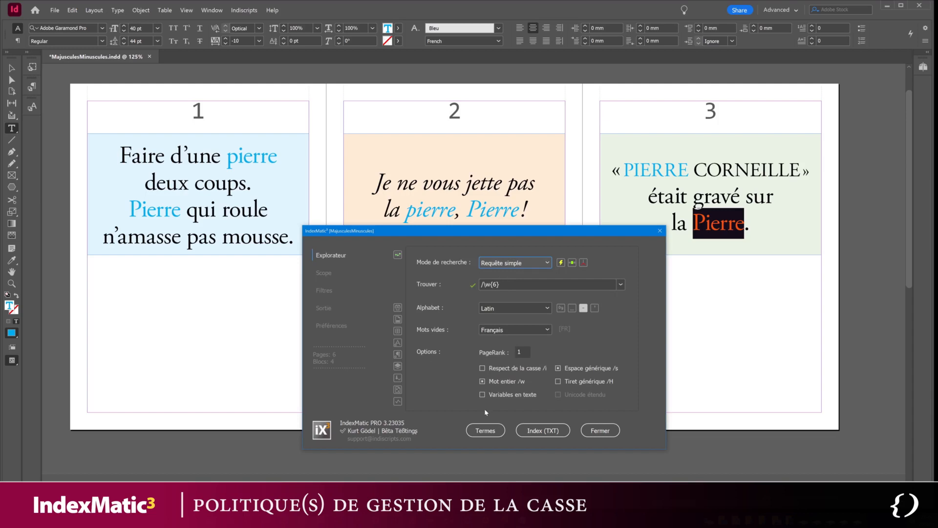
left_click(486, 430)
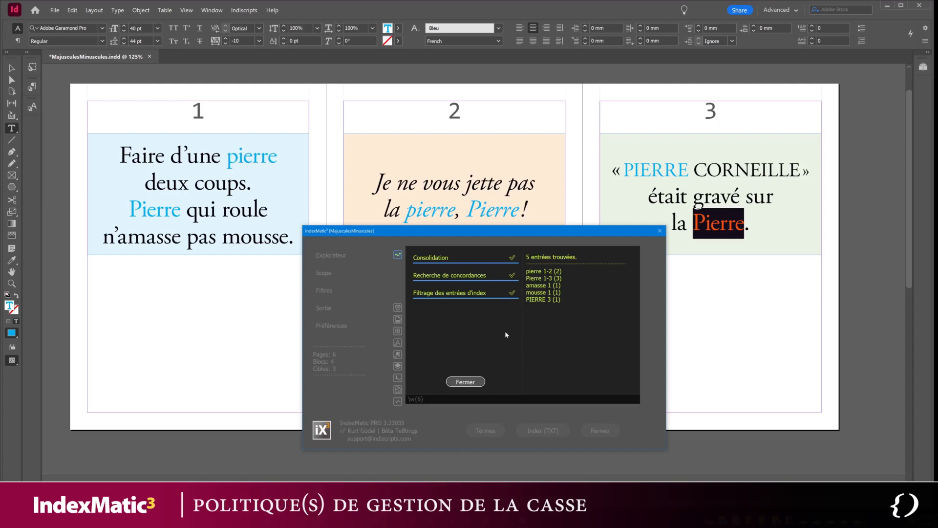
left_click(473, 382)
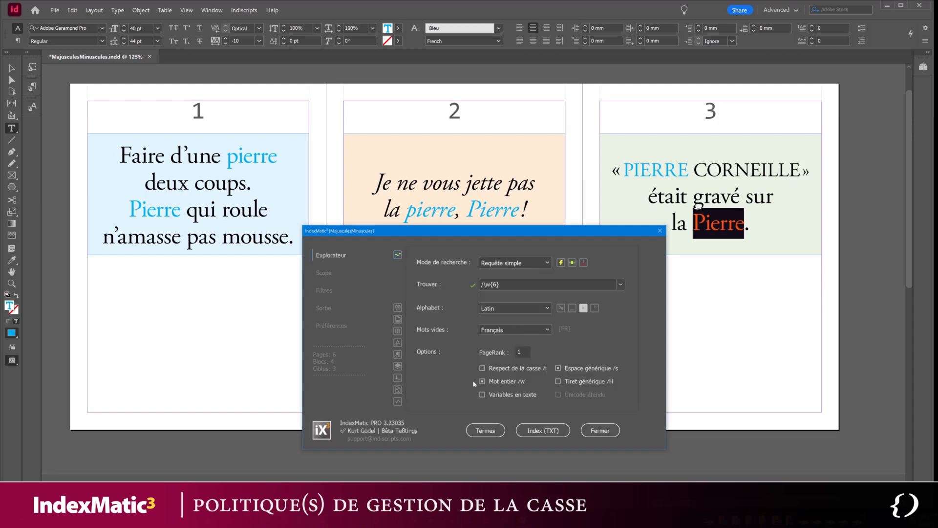
Check the Fusion output settings, set the search mode to Liste de requêtes, and enable the Aa option for the query list
left_click(323, 307)
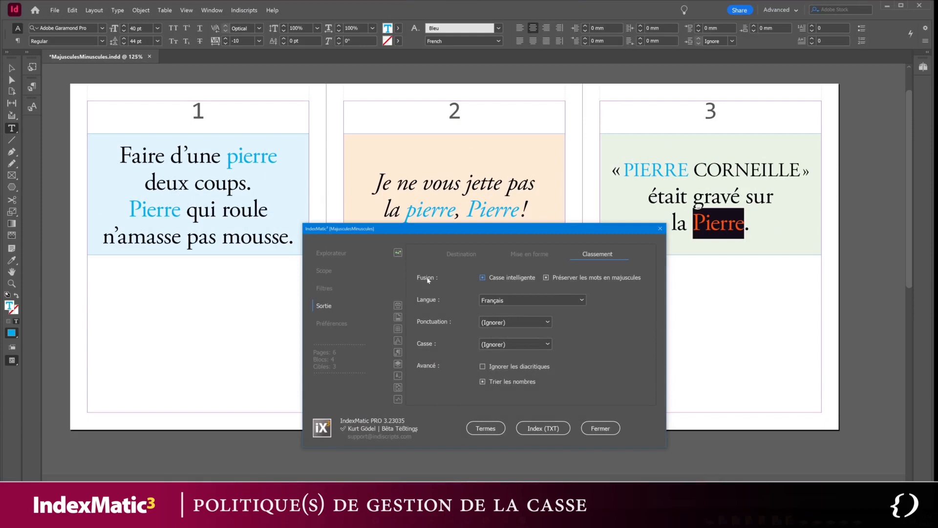
left_click(343, 255)
left_click(505, 263)
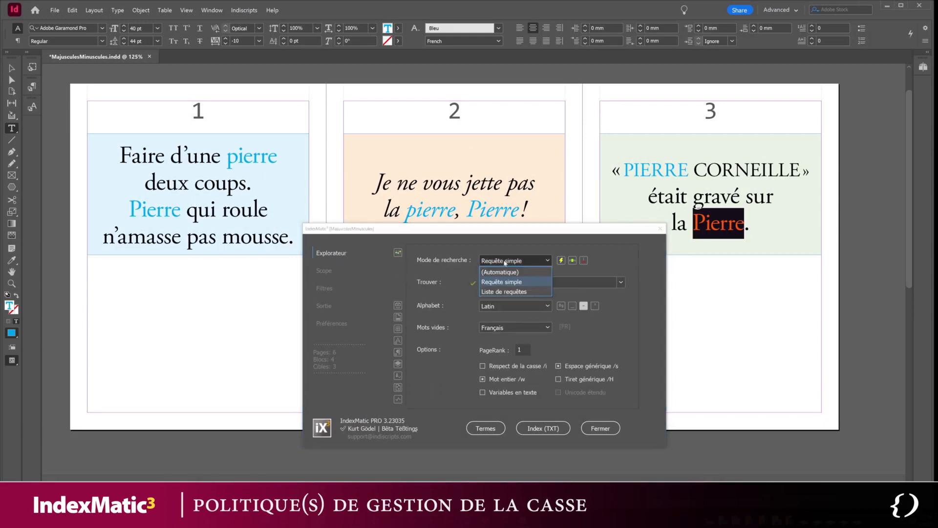
left_click(514, 293)
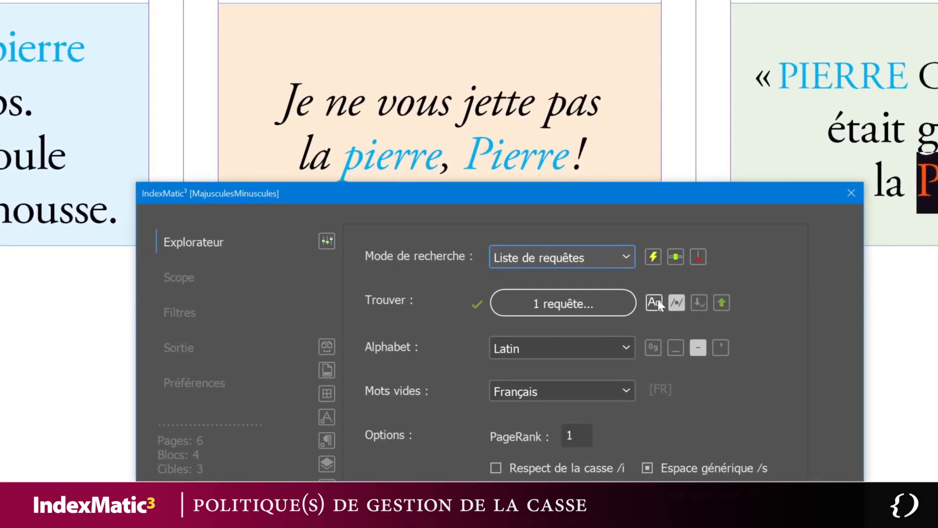
left_click(654, 300)
left_click(657, 303)
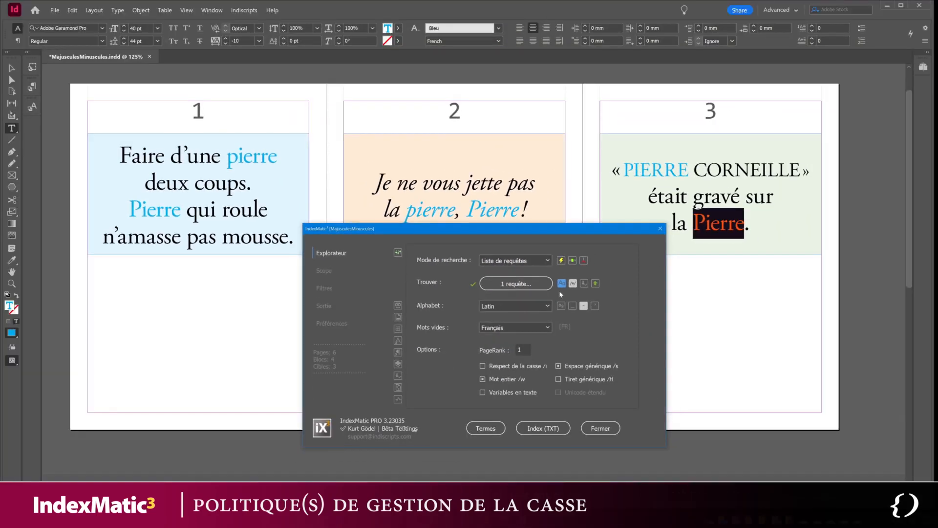
Open the query list file in Notepad and replace its query with five lines: mousse, Pierre, PIERRE, CORNEILLE and pierre/I
mouse_move(600, 309)
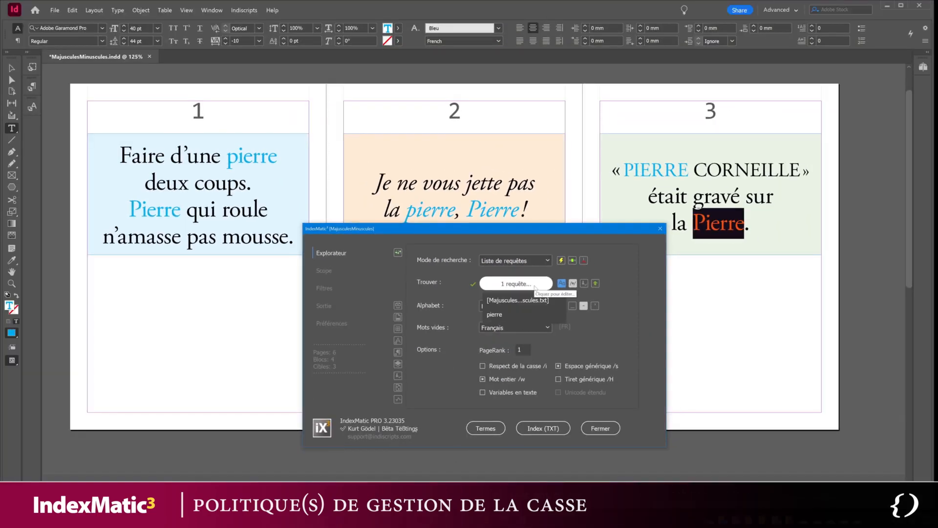
left_click(536, 286)
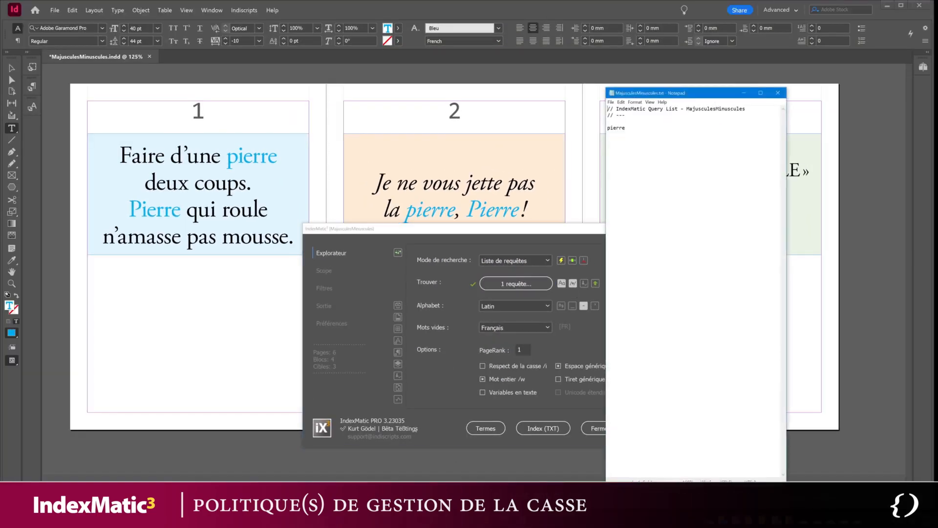
left_click_drag(676, 89, 663, 225)
double_click(615, 263)
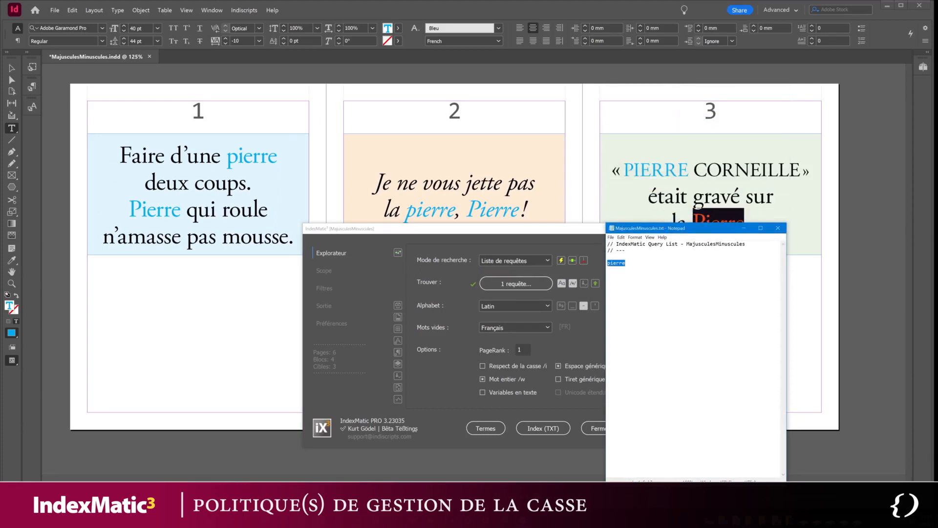
type("mousee")
key("BackSpace")
key("BackSpace")
key("BackSpace")
type("sse ")
type("Pierre ")
type("PIERRE ")
type("CORNEI")
type("LLE")
type("pierre/")
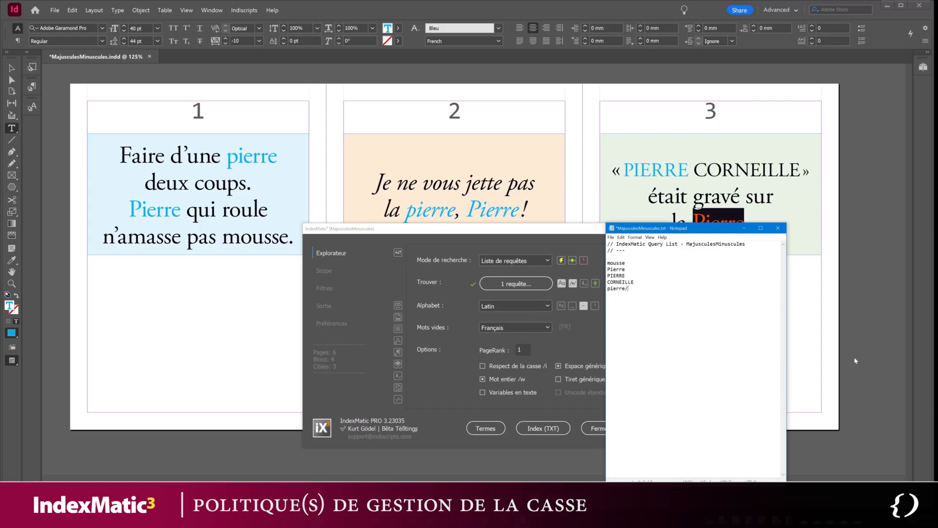
key("shift+Left")
key("shift+Left")
Save the query list file, return to InDesign's IndexMatic dialog, and generate the index terms for the list
left_click(611, 238)
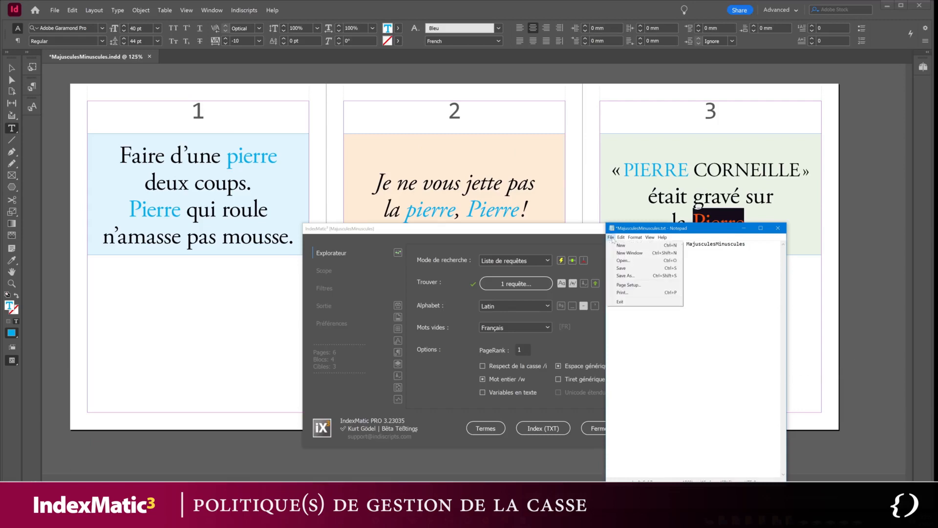
left_click(621, 268)
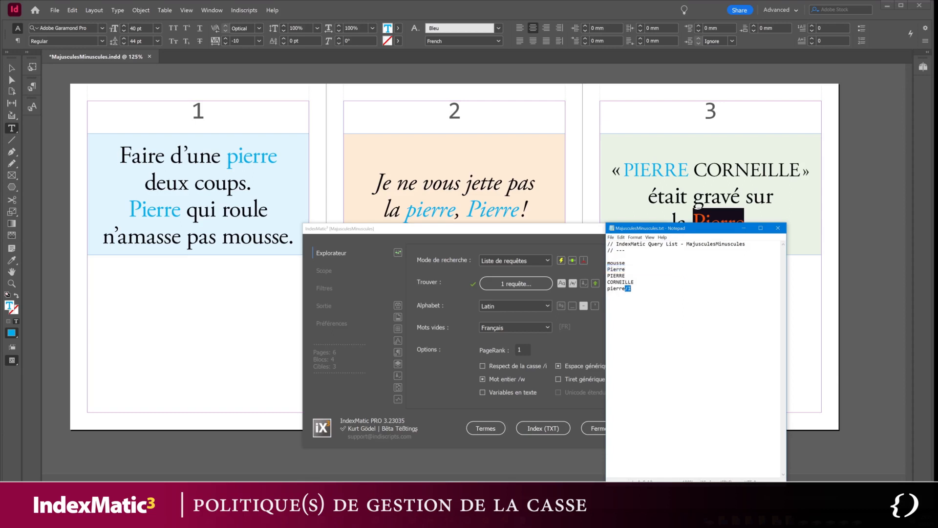
left_click(537, 230)
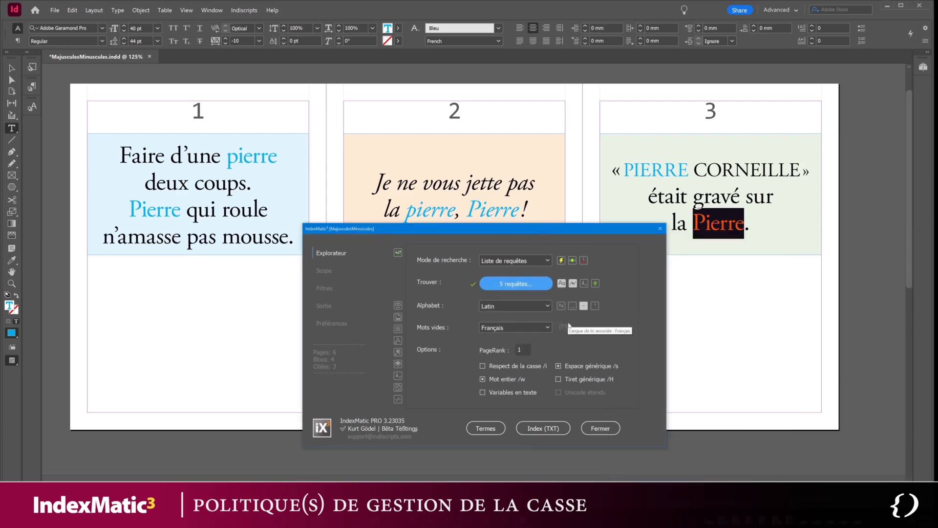
left_click(497, 430)
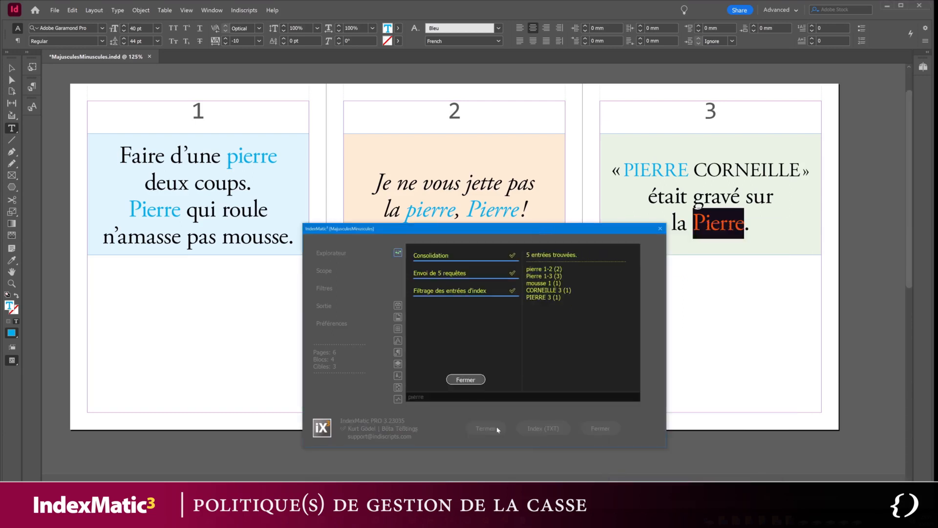